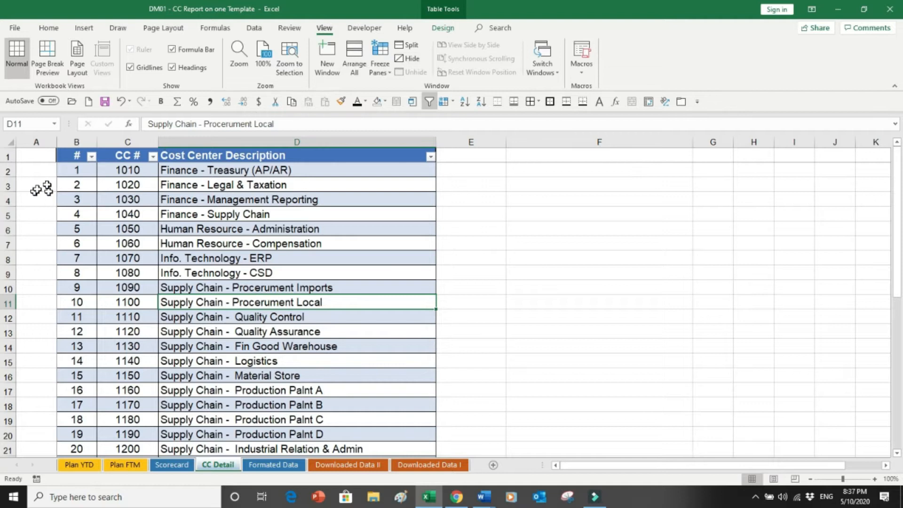
# Review the cost center numbers and descriptions in the CC Detail table, down to its last entry.
pyautogui.moveTo(121, 174); pyautogui.dragTo(192, 211)
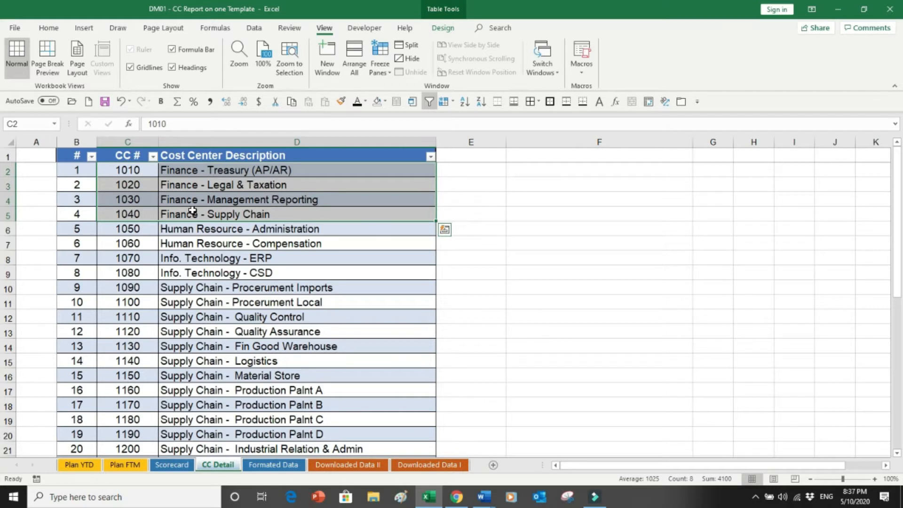
pyautogui.moveTo(141, 229); pyautogui.dragTo(148, 417)
pyautogui.click(82, 418)
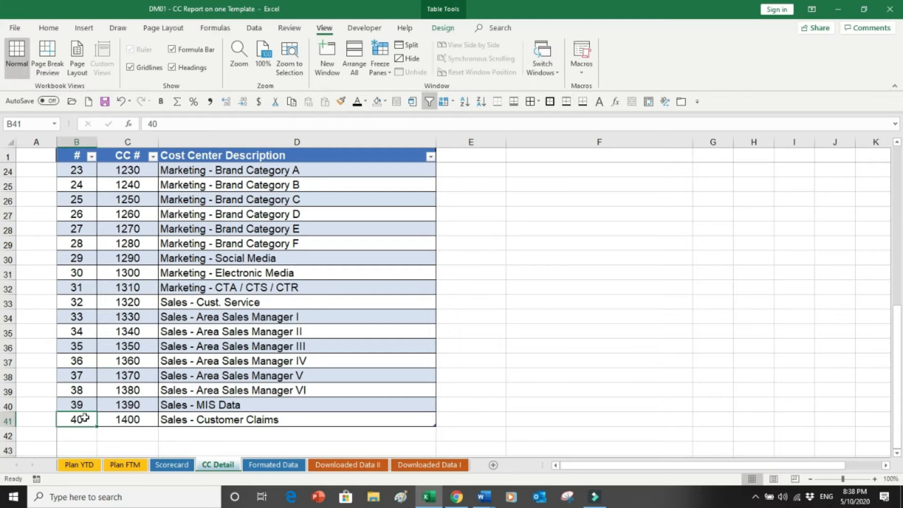
# Examine the CC #, GL #, GL Description, Actual FTM and Actual YTD columns on the Downloaded Data I sheet.
pyautogui.click(414, 466)
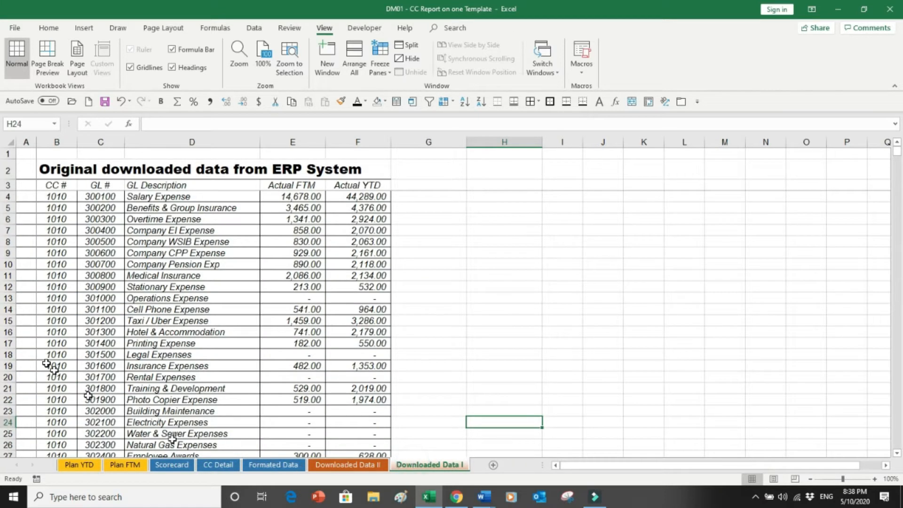
pyautogui.click(54, 199)
pyautogui.moveTo(54, 199); pyautogui.dragTo(338, 378)
pyautogui.hotkey('ctrl', 'Home')
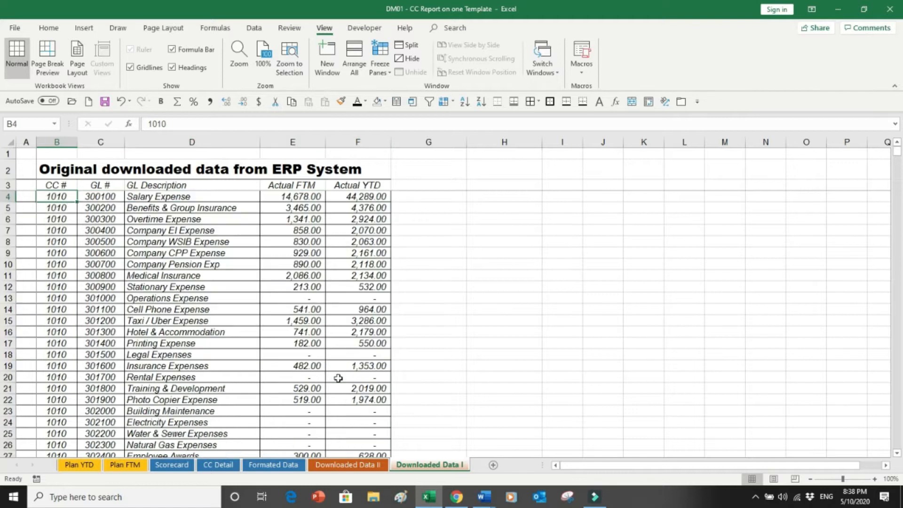
pyautogui.moveTo(96, 197); pyautogui.dragTo(101, 322)
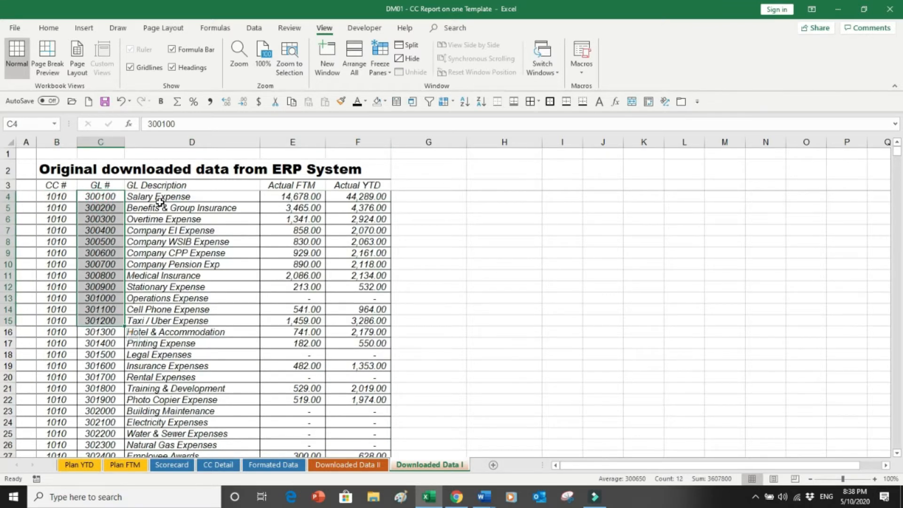
pyautogui.moveTo(153, 210); pyautogui.dragTo(221, 343)
pyautogui.moveTo(282, 198); pyautogui.dragTo(273, 379)
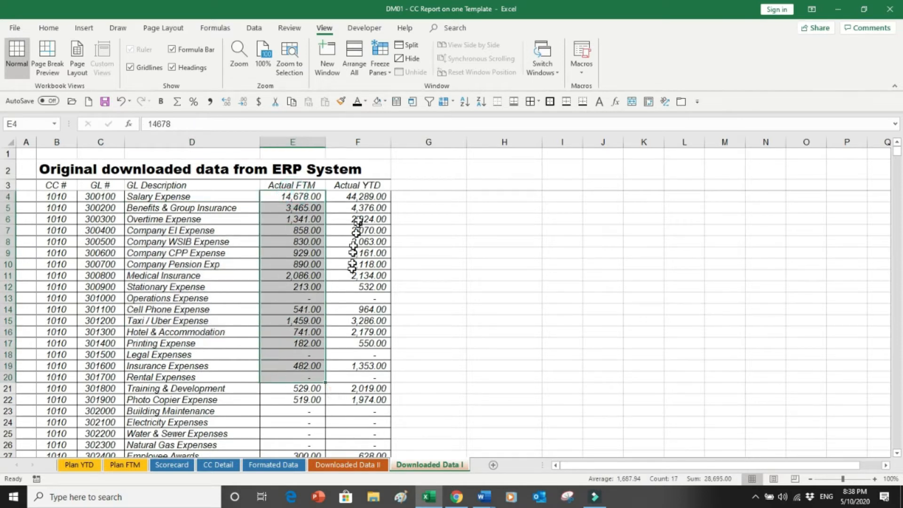
pyautogui.moveTo(357, 196); pyautogui.dragTo(372, 321)
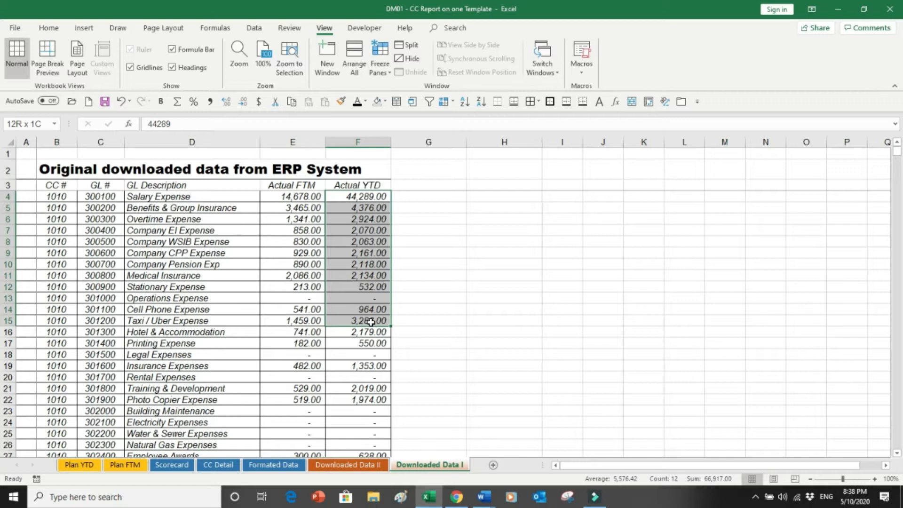
pyautogui.moveTo(372, 322); pyautogui.dragTo(371, 321)
pyautogui.moveTo(298, 195); pyautogui.dragTo(302, 309)
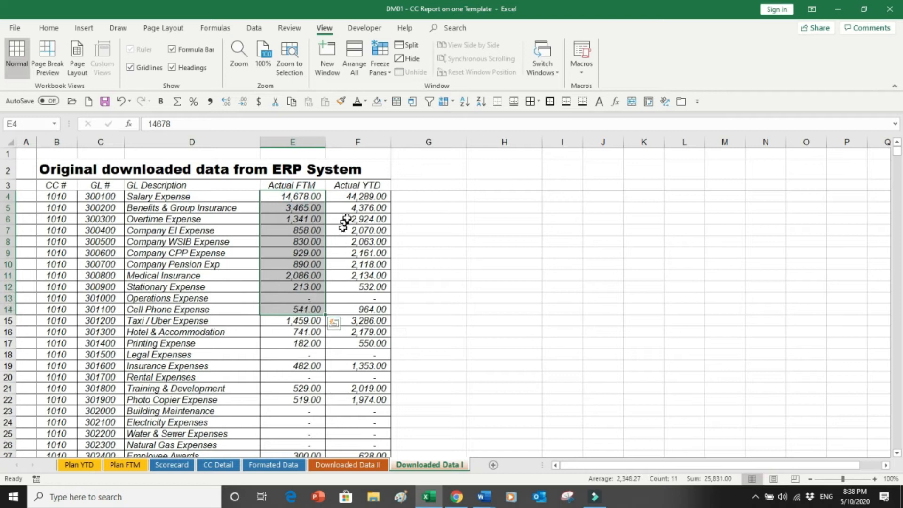
pyautogui.moveTo(359, 197); pyautogui.dragTo(352, 342)
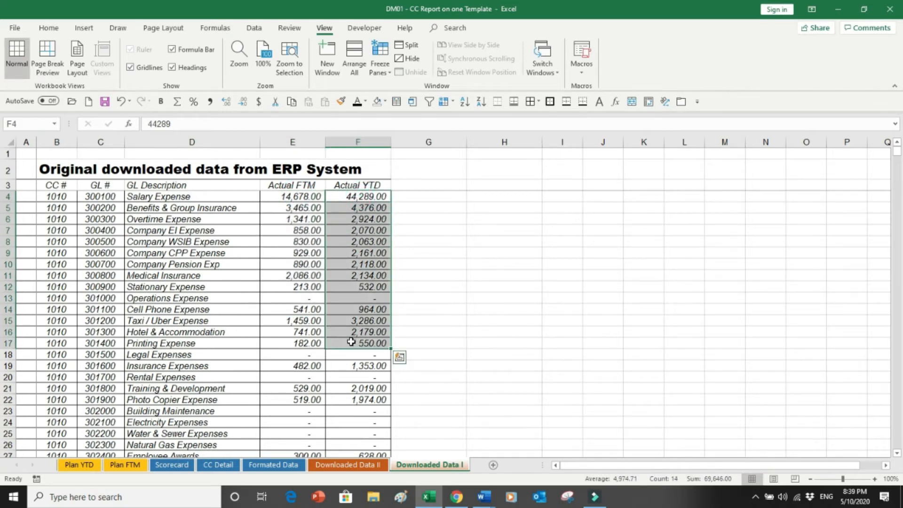
pyautogui.moveTo(292, 263); pyautogui.dragTo(297, 365)
pyautogui.moveTo(358, 230); pyautogui.dragTo(353, 361)
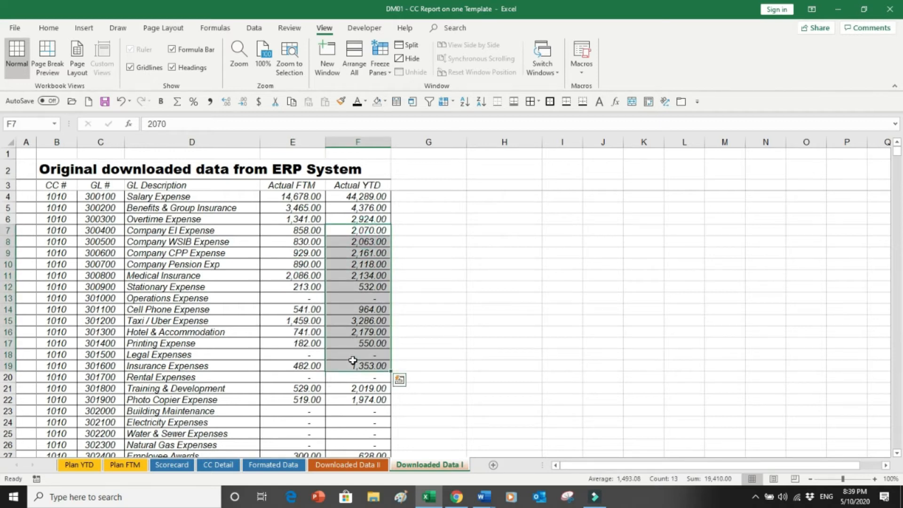
# Page through the entire downloaded ERP data on Downloaded Data I to its last row and back to the top.
pyautogui.press('pagedown')
pyautogui.press('pagedown')
pyautogui.press('pagedown')
pyautogui.press('pagedown')
pyautogui.press('pagedown')
pyautogui.press('pagedown')
pyautogui.press('pagedown')
pyautogui.press('pagedown')
pyautogui.press('pagedown')
pyautogui.press('pagedown')
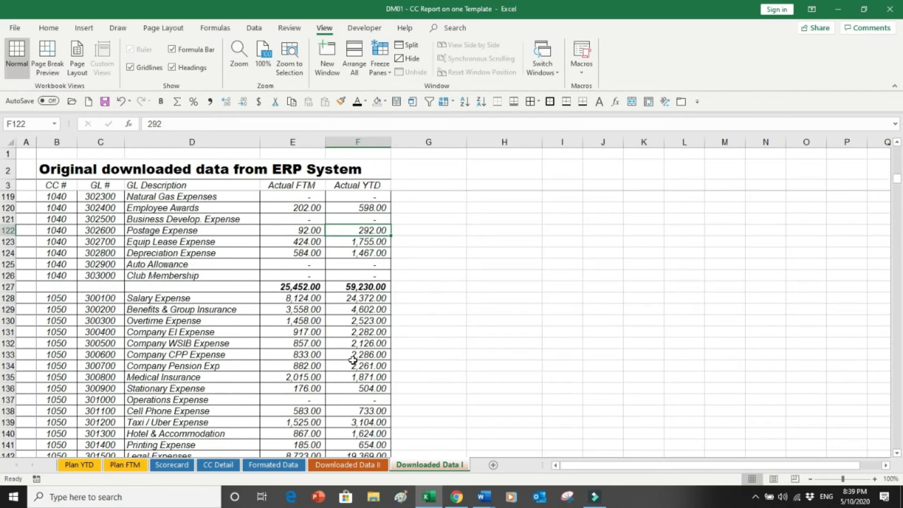
pyautogui.press('pagedown')
pyautogui.press('pagedown')
pyautogui.press('pagedown')
pyautogui.press('pagedown')
pyautogui.press('pagedown')
pyautogui.press('pagedown')
pyautogui.press('pagedown')
pyautogui.press('pagedown')
pyautogui.press('pagedown')
pyautogui.press('pagedown')
pyautogui.press('pagedown')
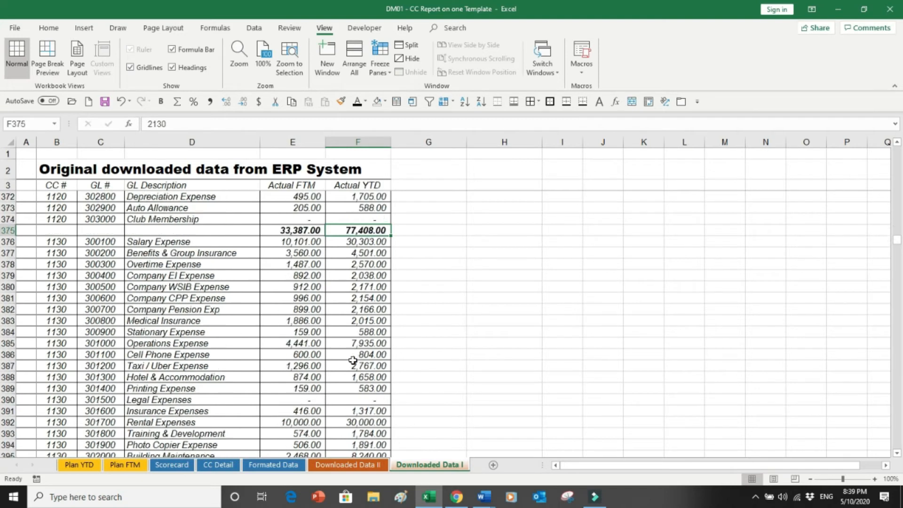
pyautogui.press('pagedown')
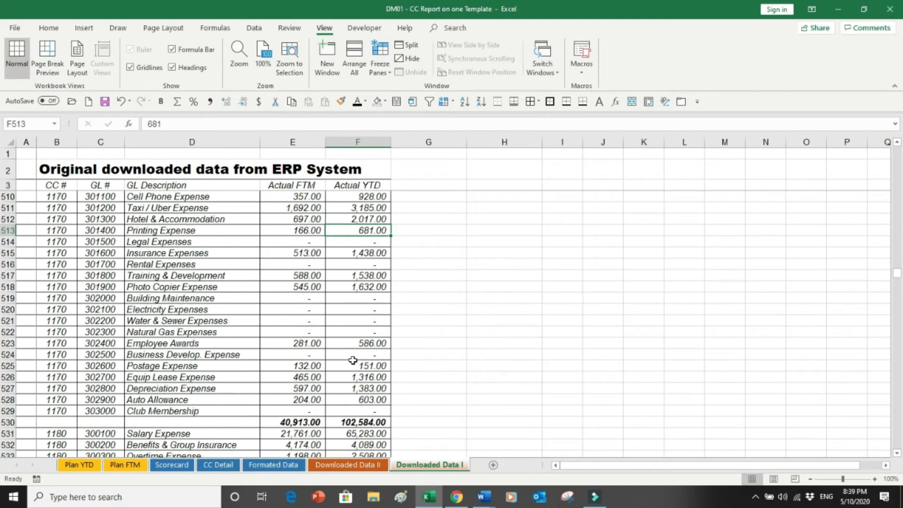
pyautogui.press('pagedown')
pyautogui.press('pagedown')
pyautogui.press('pagedown')
pyautogui.press('pagedown')
pyautogui.press('pagedown')
pyautogui.press('pagedown')
pyautogui.press('pagedown')
pyautogui.press('pagedown')
pyautogui.press('pagedown')
pyautogui.press('pagedown')
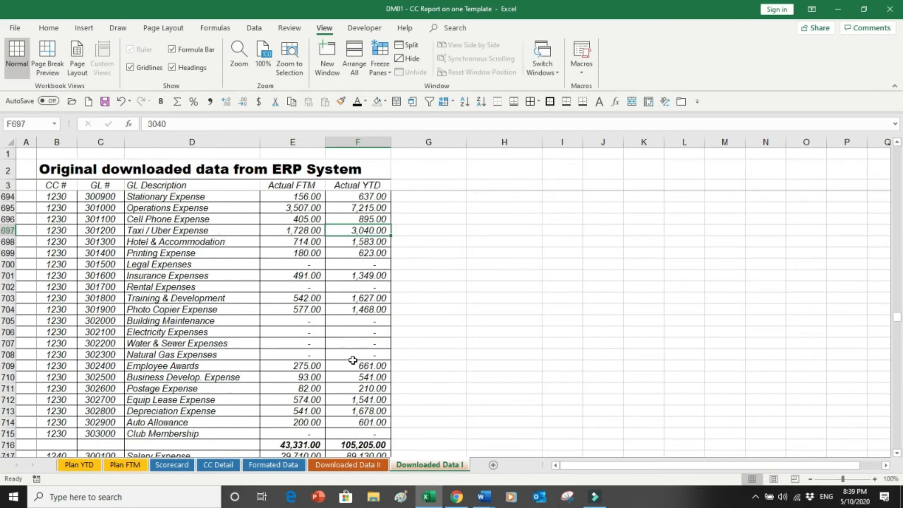
pyautogui.press('pagedown')
pyautogui.press('pagedown')
pyautogui.press('pagedown')
pyautogui.press('pagedown')
pyautogui.press('pagedown')
pyautogui.press('pagedown')
pyautogui.press('pagedown')
pyautogui.press('pagedown')
pyautogui.press('pagedown')
pyautogui.press('pagedown')
pyautogui.press('pagedown')
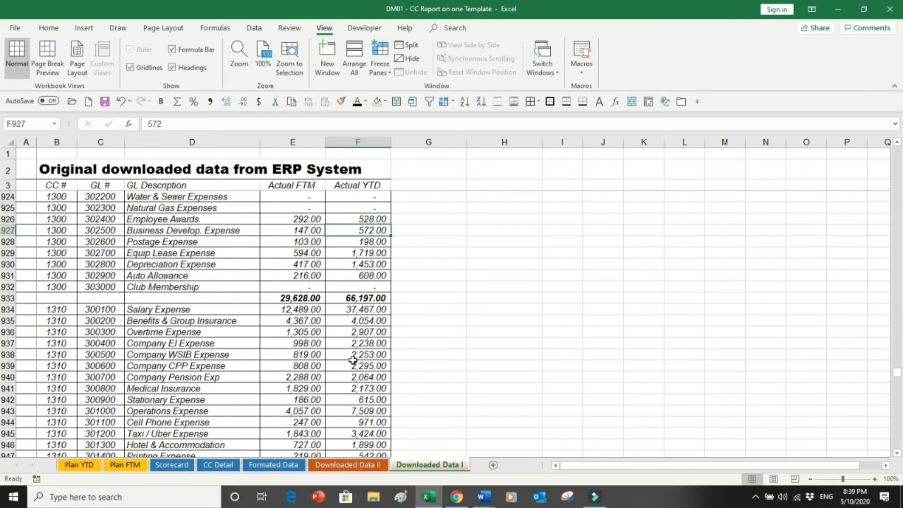
pyautogui.press('pagedown')
pyautogui.press('pagedown')
pyautogui.press('pagedown')
pyautogui.press('pagedown')
pyautogui.press('pagedown')
pyautogui.press('pagedown')
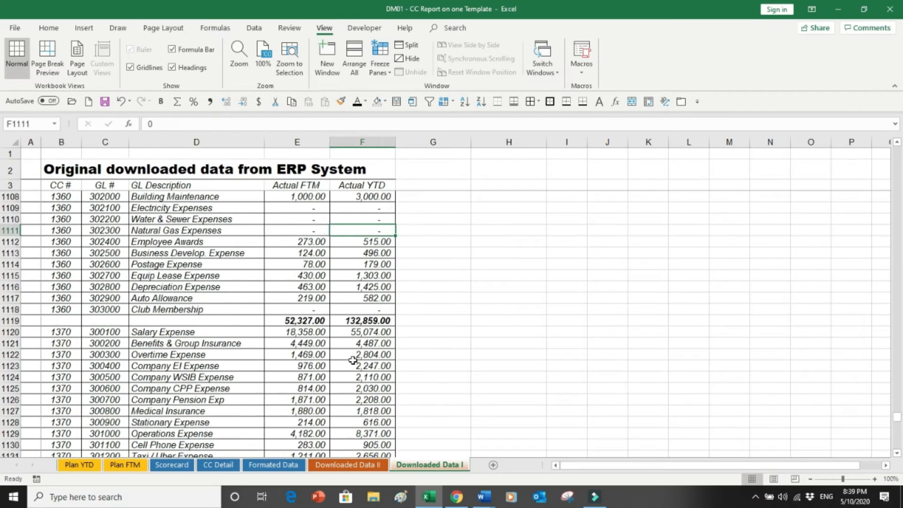
pyautogui.press('pagedown')
pyautogui.press('pagedown')
pyautogui.press('pagedown')
pyautogui.press('pagedown')
pyautogui.press('pagedown')
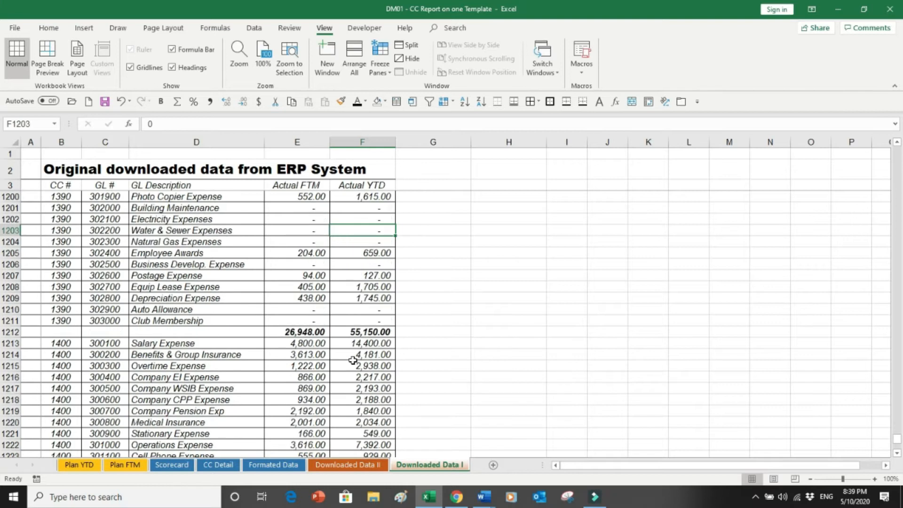
pyautogui.press('pageup')
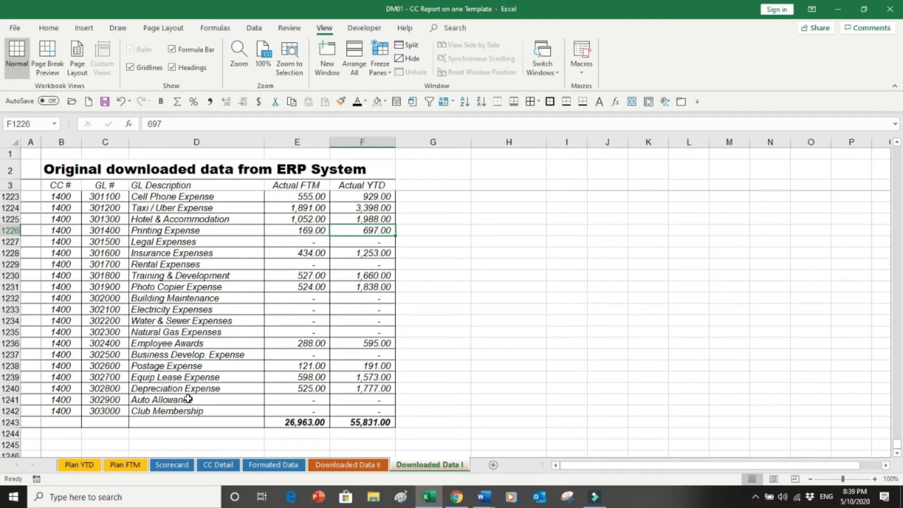
pyautogui.hotkey('ctrl', 'Home')
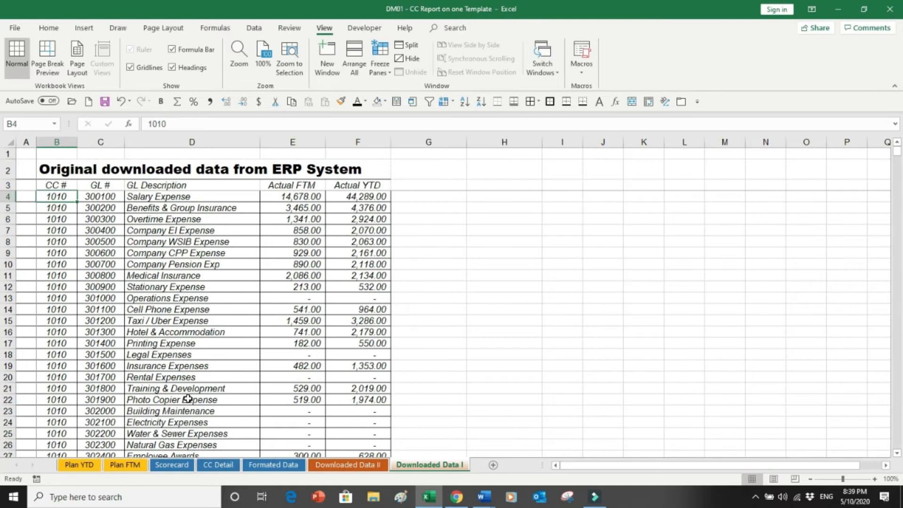
# Compare the Cost Center Description column on Downloaded Data II with the CC # column on Downloaded Data I.
pyautogui.click(363, 466)
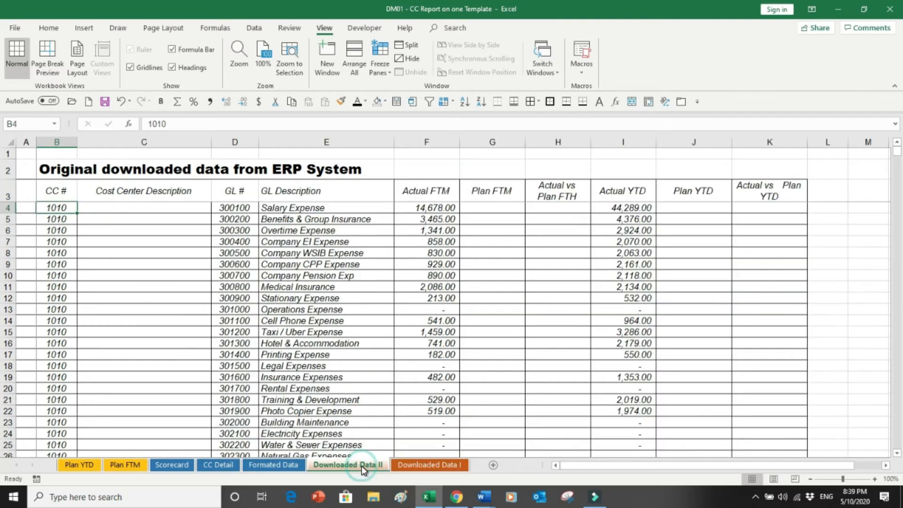
pyautogui.moveTo(129, 224); pyautogui.dragTo(119, 352)
pyautogui.click(404, 467)
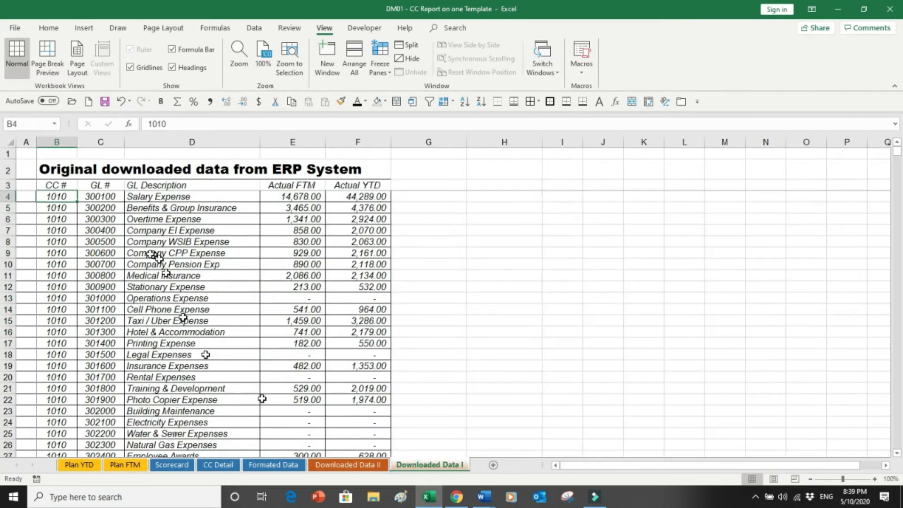
pyautogui.moveTo(56, 197); pyautogui.dragTo(60, 244)
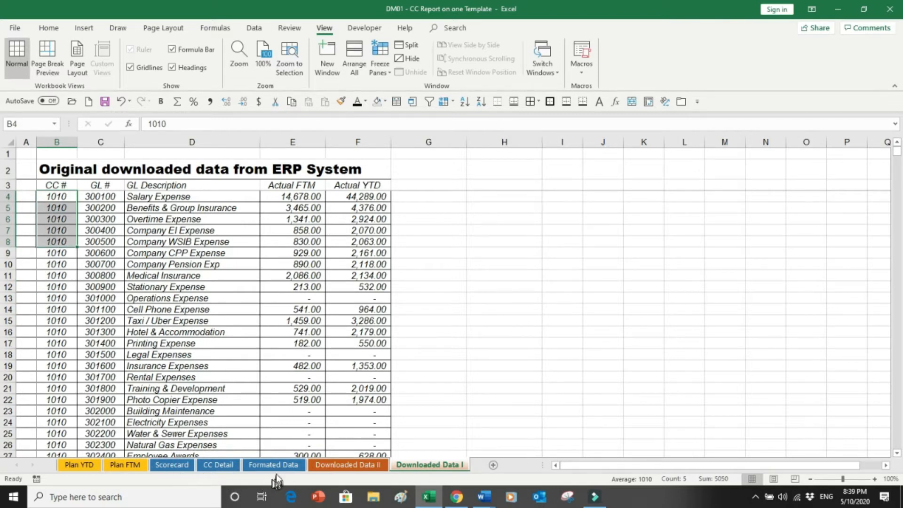
# Review the cost center codes in the CC Detail table, undoing an accidental move of the table.
pyautogui.click(221, 470)
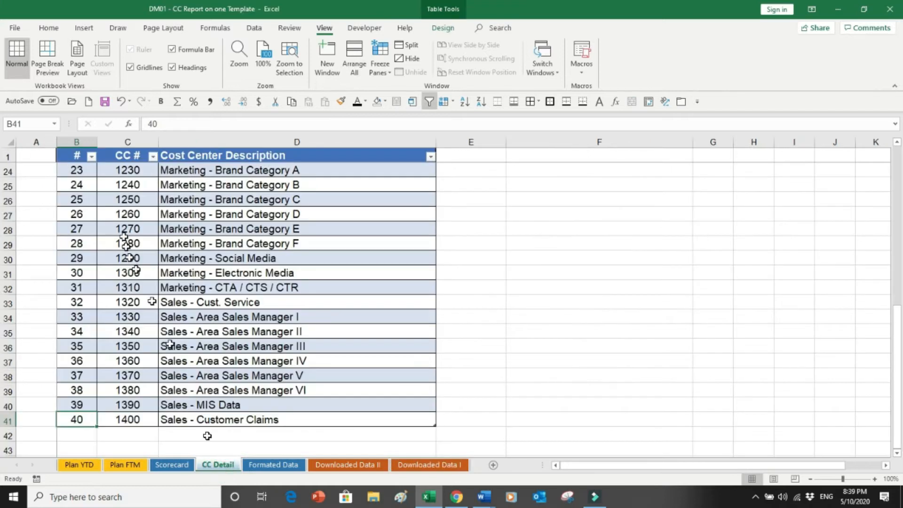
pyautogui.moveTo(127, 185); pyautogui.dragTo(124, 357)
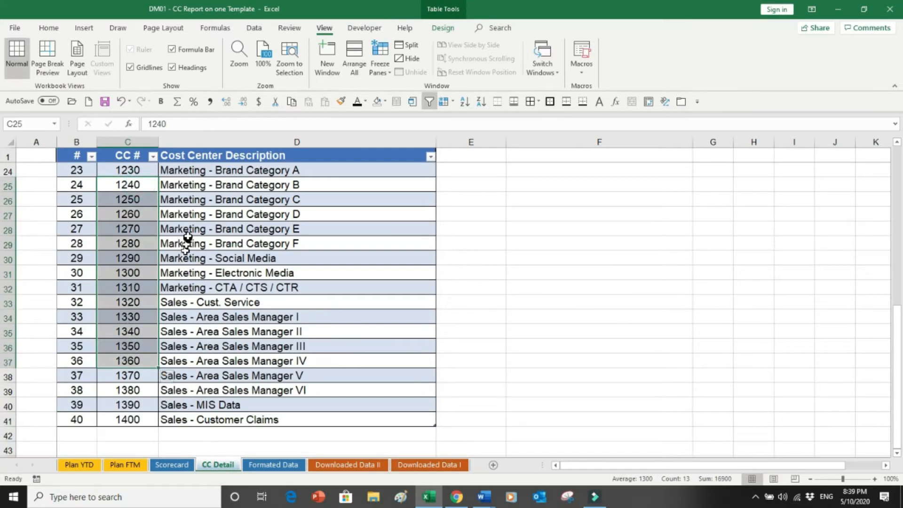
pyautogui.moveTo(229, 150); pyautogui.dragTo(204, 298)
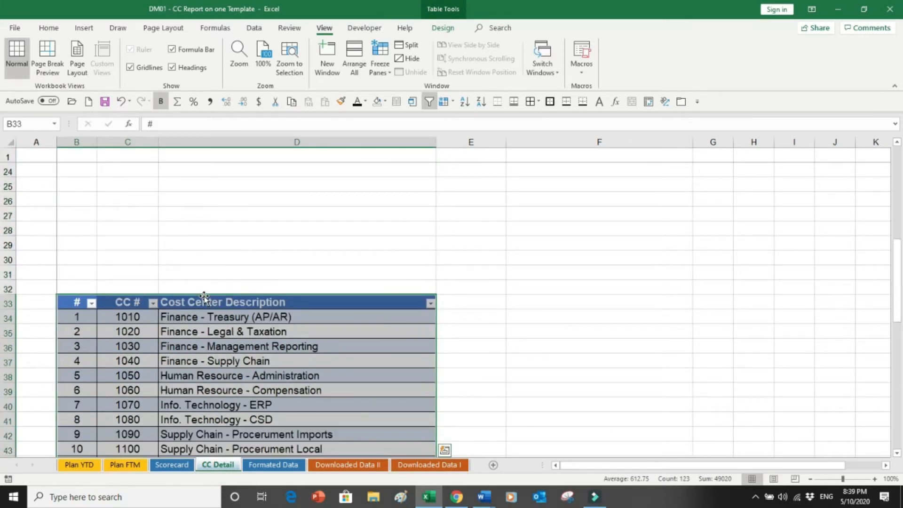
pyautogui.hotkey('ctrl', 'z')
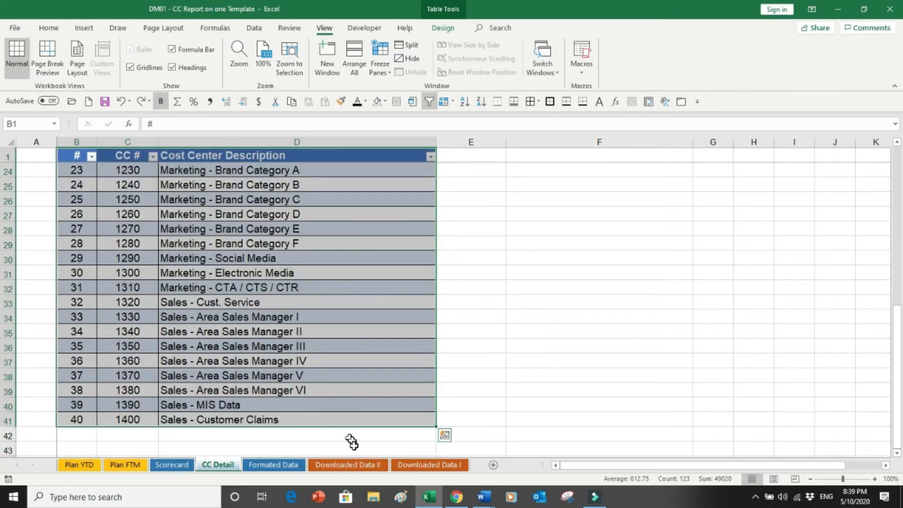
# Examine the empty Cost Center Description and Plan FTM columns alongside the GL and Actual FTM data on Downloaded Data II.
pyautogui.click(360, 467)
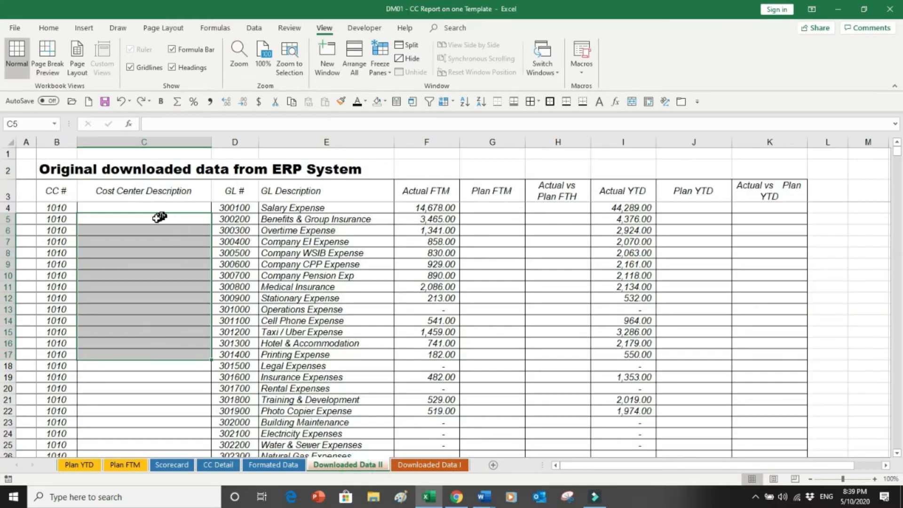
pyautogui.moveTo(147, 225); pyautogui.dragTo(139, 330)
pyautogui.click(148, 225)
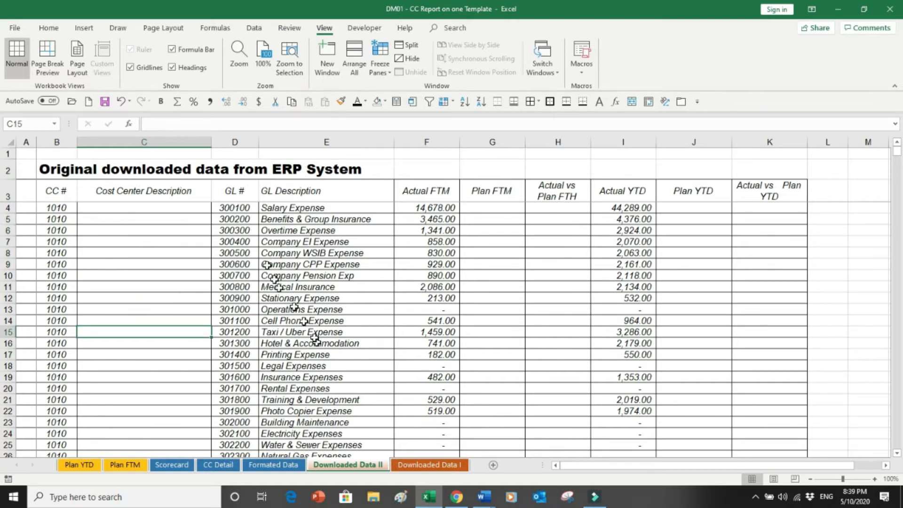
pyautogui.moveTo(249, 230); pyautogui.dragTo(247, 321)
pyautogui.moveTo(295, 233); pyautogui.dragTo(296, 340)
pyautogui.moveTo(412, 243); pyautogui.dragTo(407, 318)
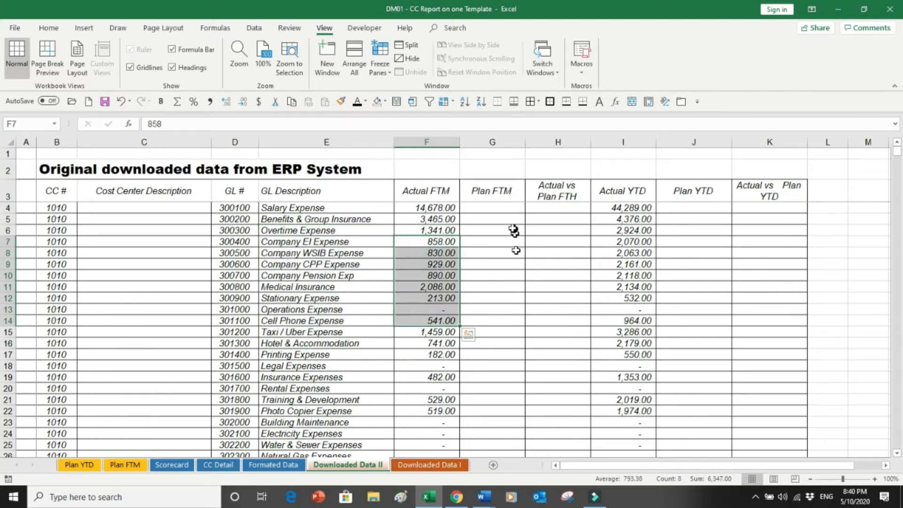
pyautogui.moveTo(500, 210); pyautogui.dragTo(487, 316)
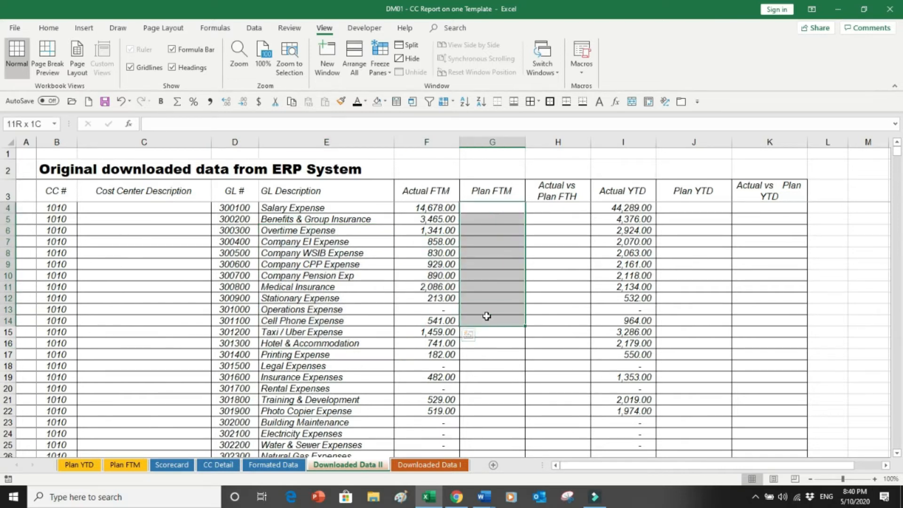
pyautogui.moveTo(443, 254); pyautogui.dragTo(437, 340)
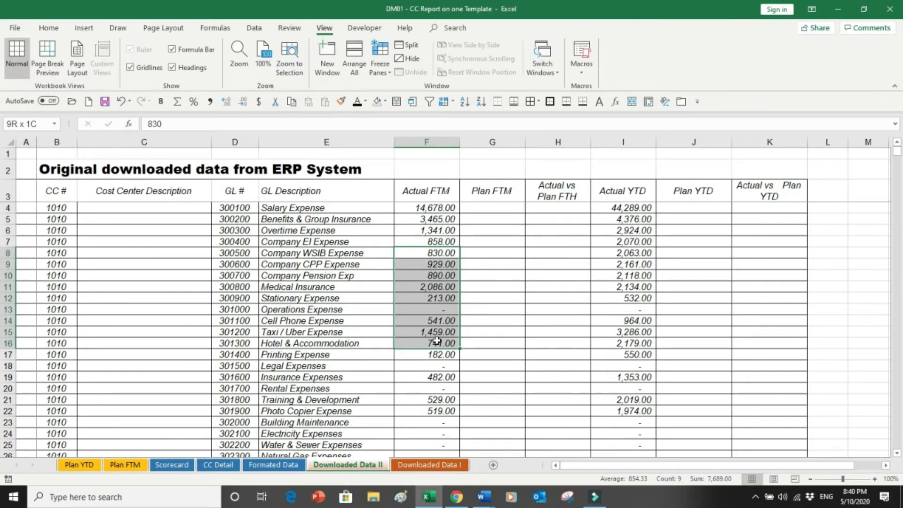
pyautogui.moveTo(488, 218); pyautogui.dragTo(492, 309)
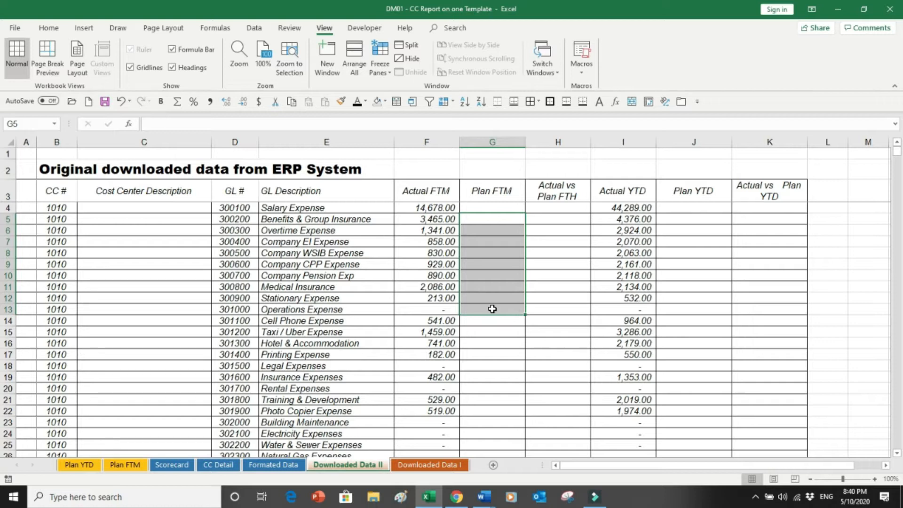
# Examine the Actual vs Plan FTH, Actual YTD and FTM-related columns on Downloaded Data II.
pyautogui.moveTo(548, 188); pyautogui.dragTo(555, 338)
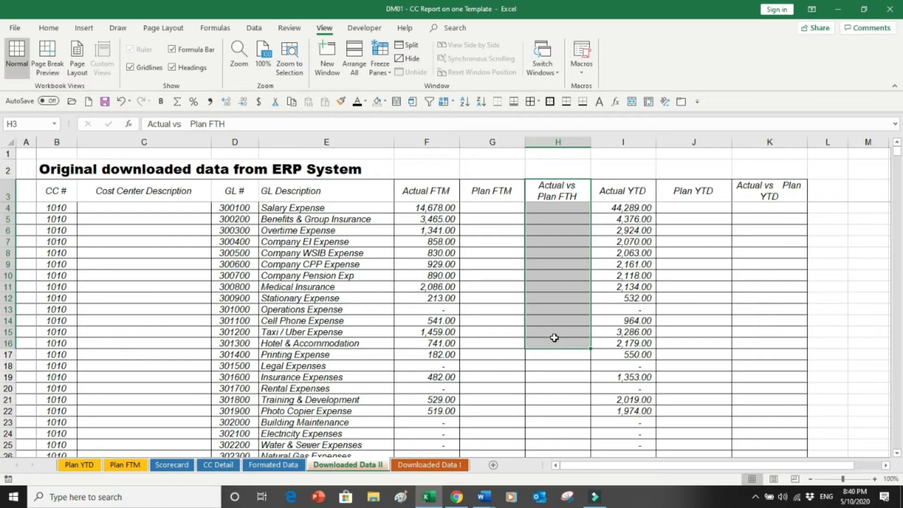
pyautogui.click(627, 141)
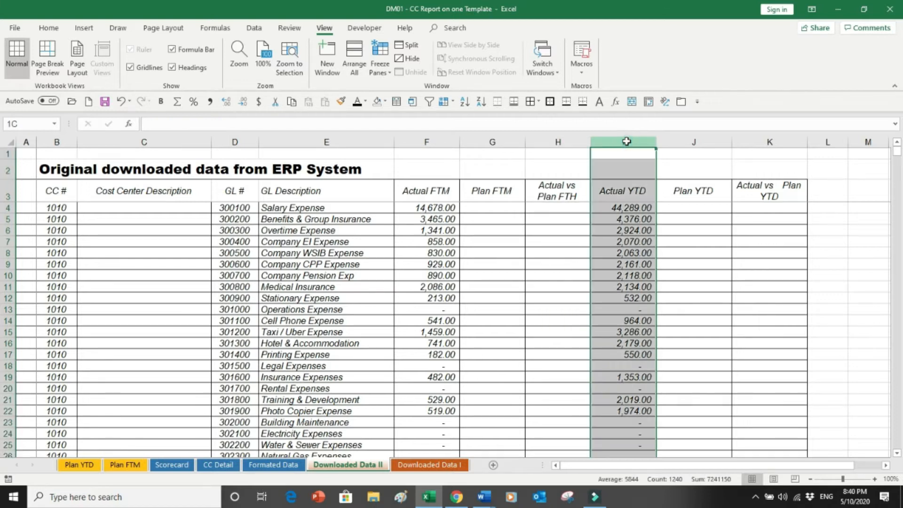
pyautogui.moveTo(427, 142); pyautogui.dragTo(565, 142)
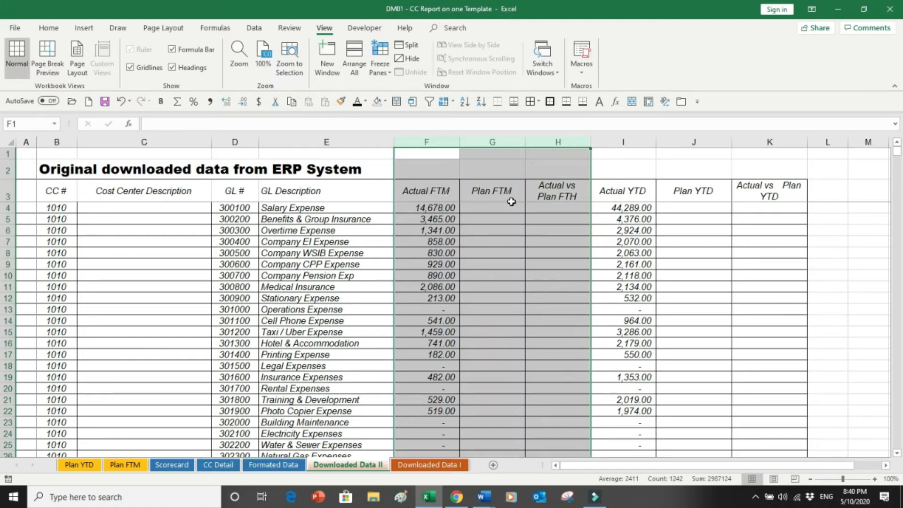
# Examine the Actual YTD, Plan YTD and Actual vs Plan YTD columns on Downloaded Data II, comparing with Downloaded Data I.
pyautogui.moveTo(619, 141); pyautogui.dragTo(769, 142)
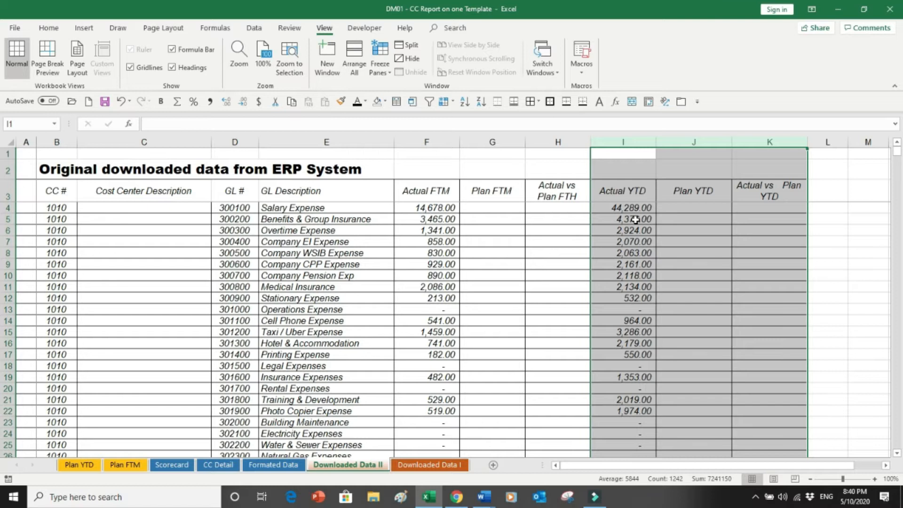
pyautogui.click(686, 217)
pyautogui.moveTo(686, 217); pyautogui.dragTo(681, 309)
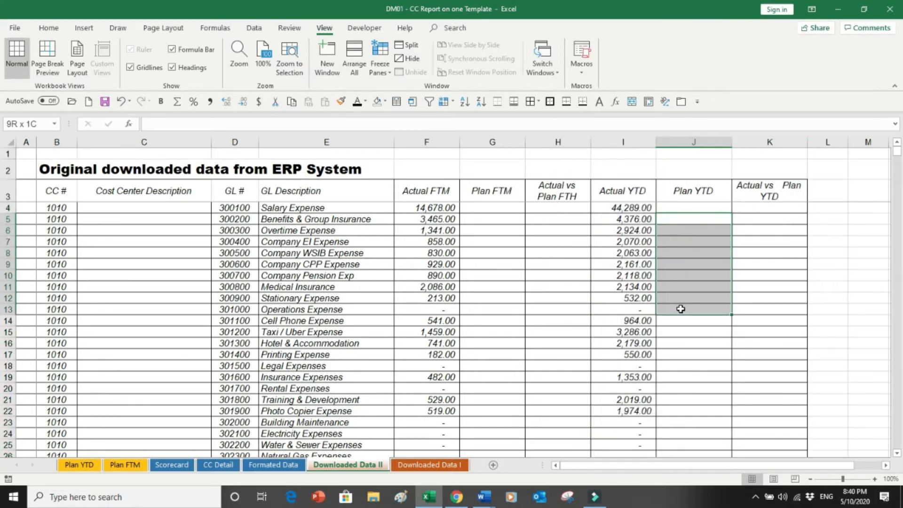
pyautogui.moveTo(767, 217); pyautogui.dragTo(767, 285)
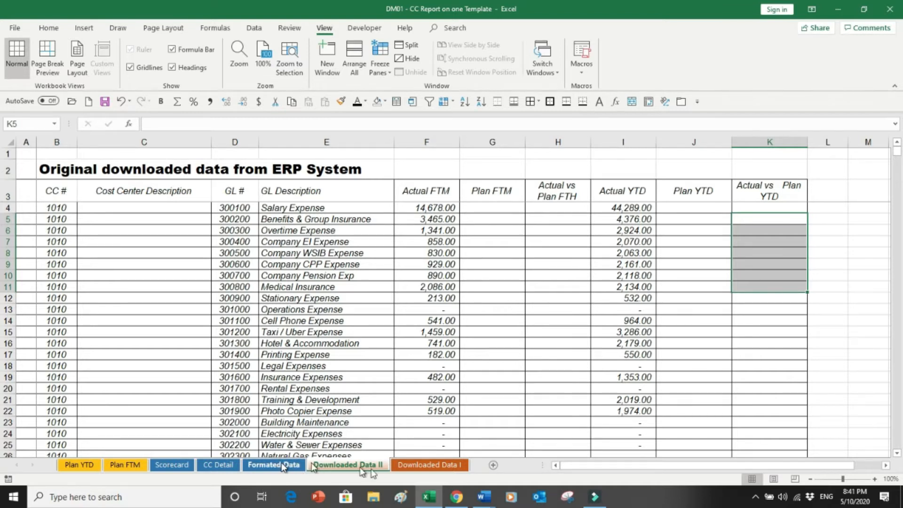
pyautogui.click(427, 465)
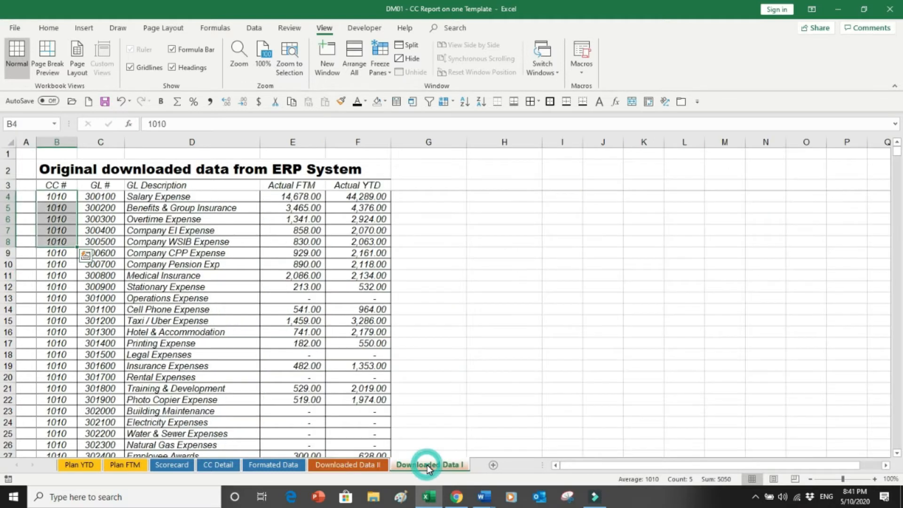
pyautogui.click(350, 465)
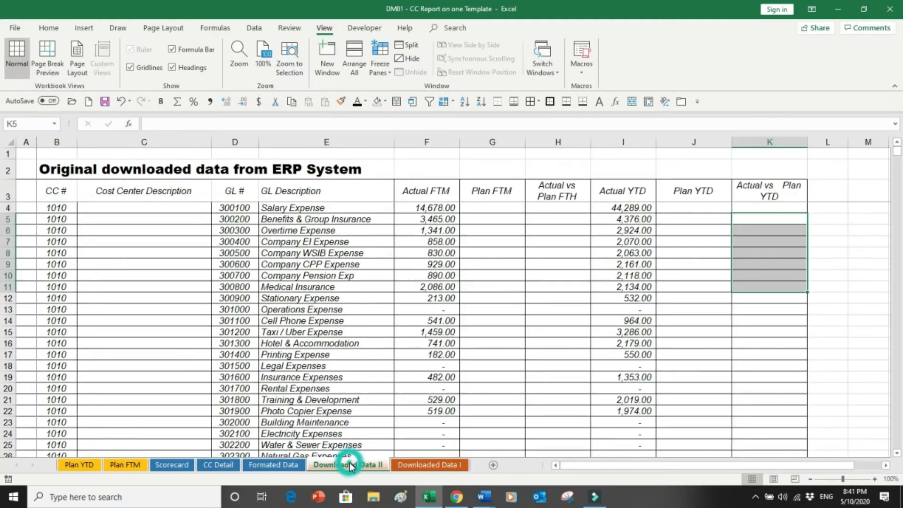
# Review the Formatted Data sheet's columns from CC # and Cost Center Description through Actual vs Plan YTD.
pyautogui.click(271, 464)
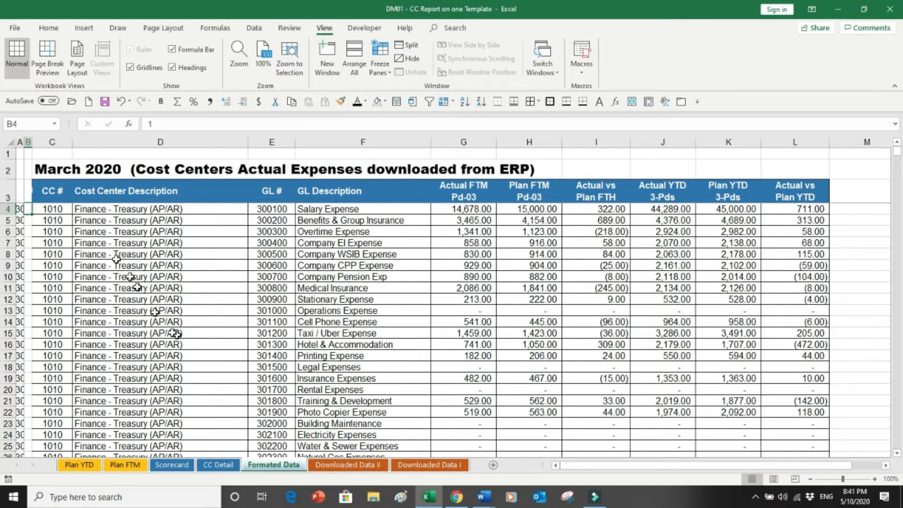
pyautogui.moveTo(62, 209); pyautogui.dragTo(55, 306)
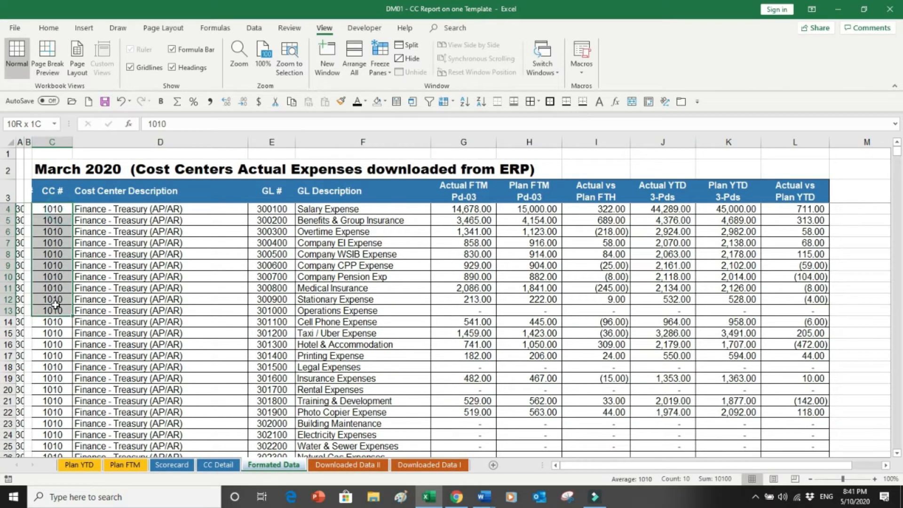
pyautogui.click(115, 223)
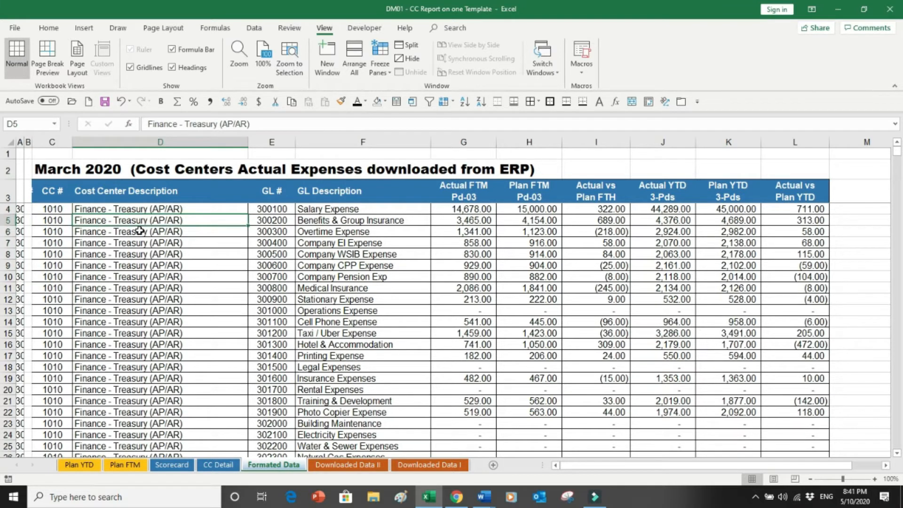
pyautogui.moveTo(267, 217); pyautogui.dragTo(321, 330)
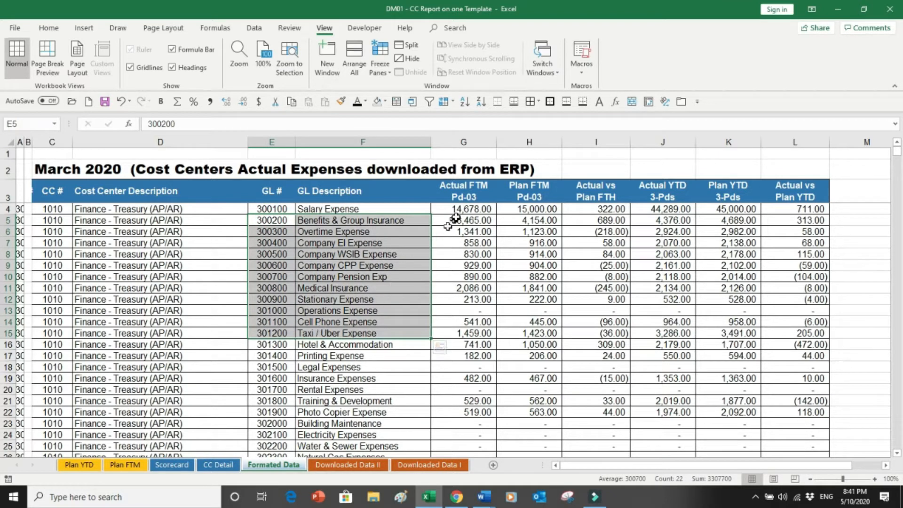
pyautogui.moveTo(447, 221); pyautogui.dragTo(471, 288)
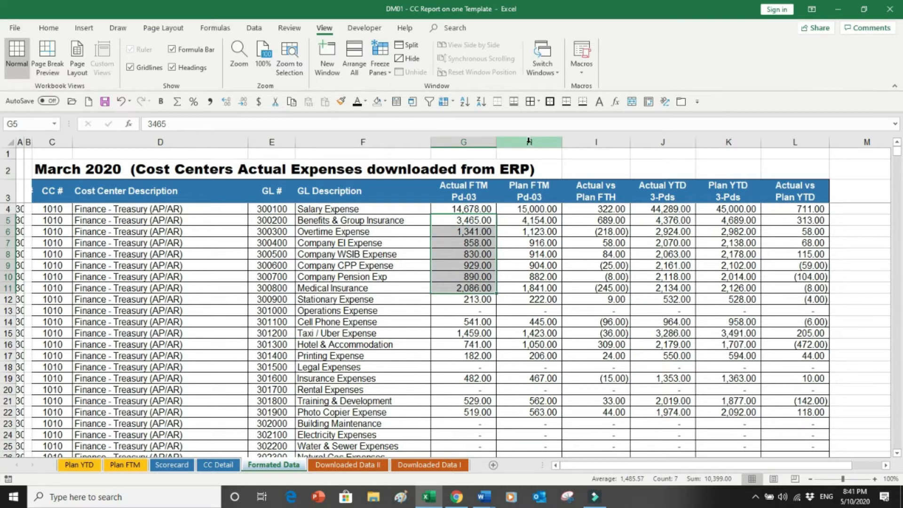
pyautogui.click(528, 141)
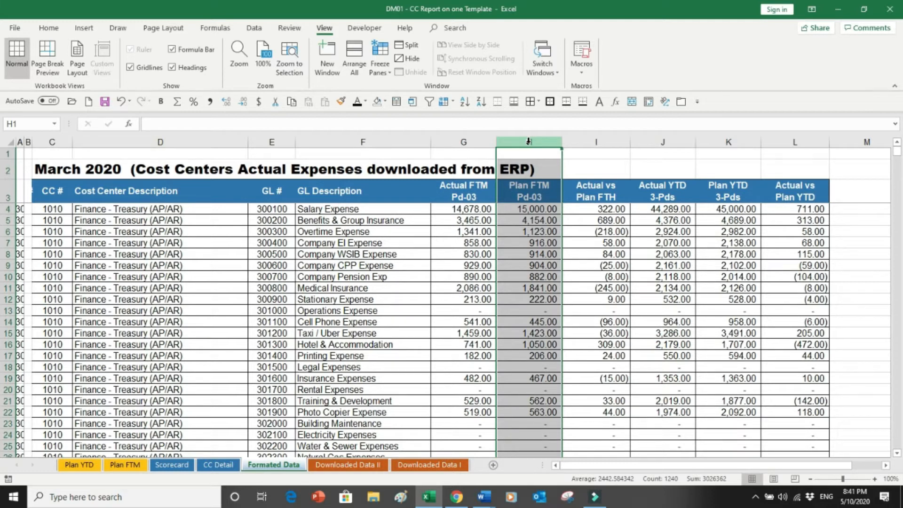
pyautogui.click(599, 210)
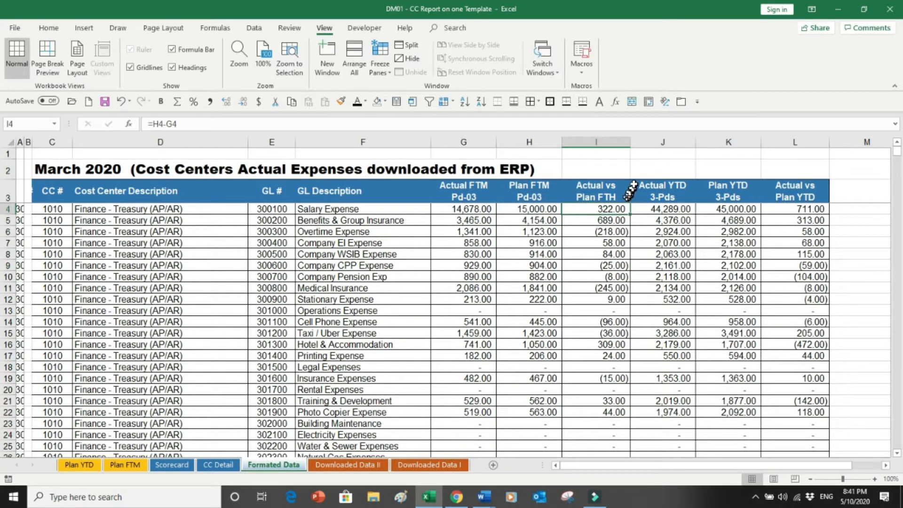
pyautogui.click(668, 140)
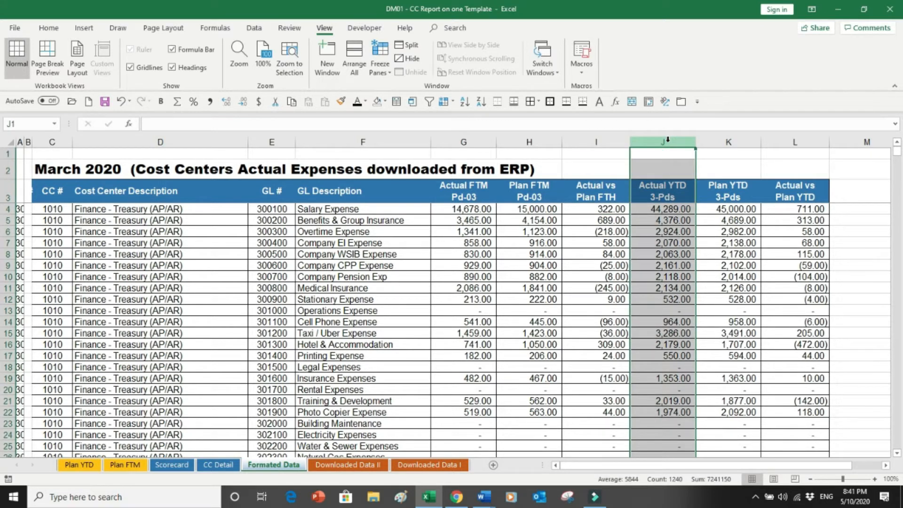
pyautogui.click(711, 139)
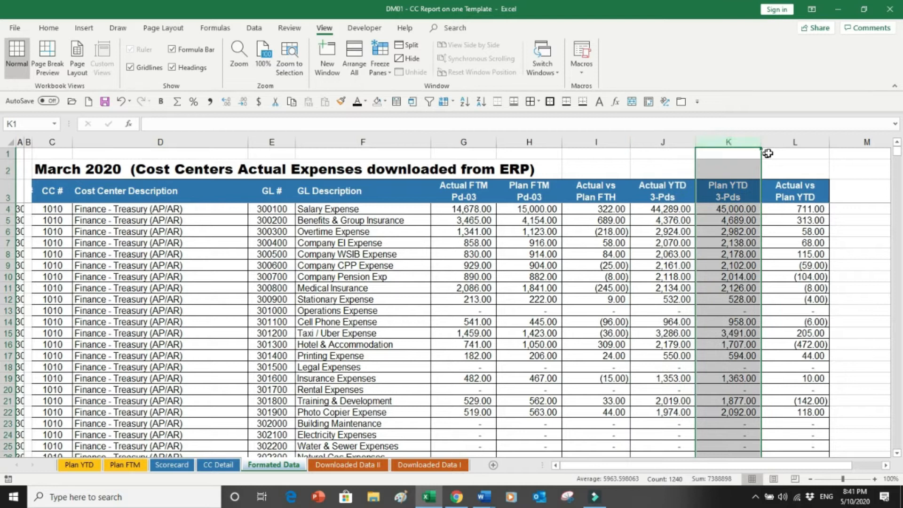
pyautogui.click(781, 141)
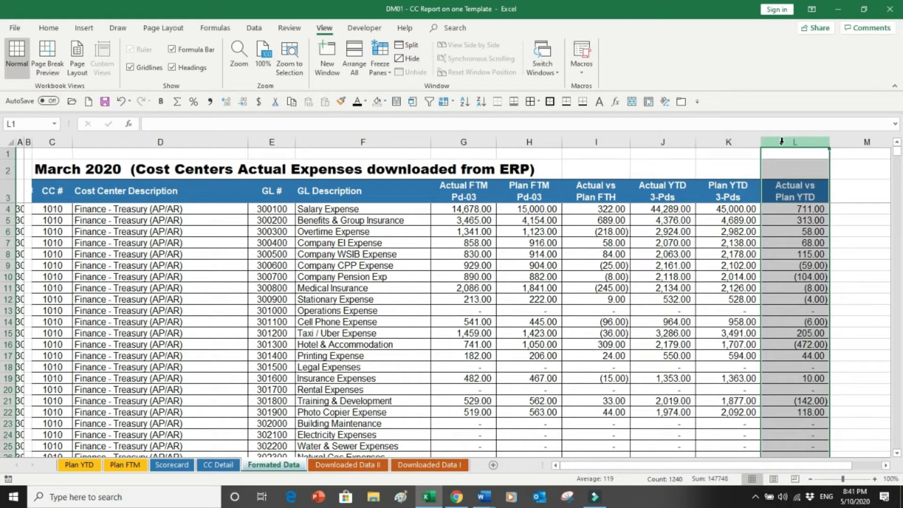
# Browse down the Formatted Data sheet through the cost center blocks and their total rows.
pyautogui.press('Left')
pyautogui.press('Down')
pyautogui.press('Down')
pyautogui.press('Down')
pyautogui.press('Down')
pyautogui.press('Down')
pyautogui.press('Down')
pyautogui.press('Down')
pyautogui.press('Down')
pyautogui.press('Down')
pyautogui.press('Down')
pyautogui.press('Down')
pyautogui.press('Down')
pyautogui.press('Down')
pyautogui.press('Down')
pyautogui.press('Down')
pyautogui.press('Down')
pyautogui.press('Down')
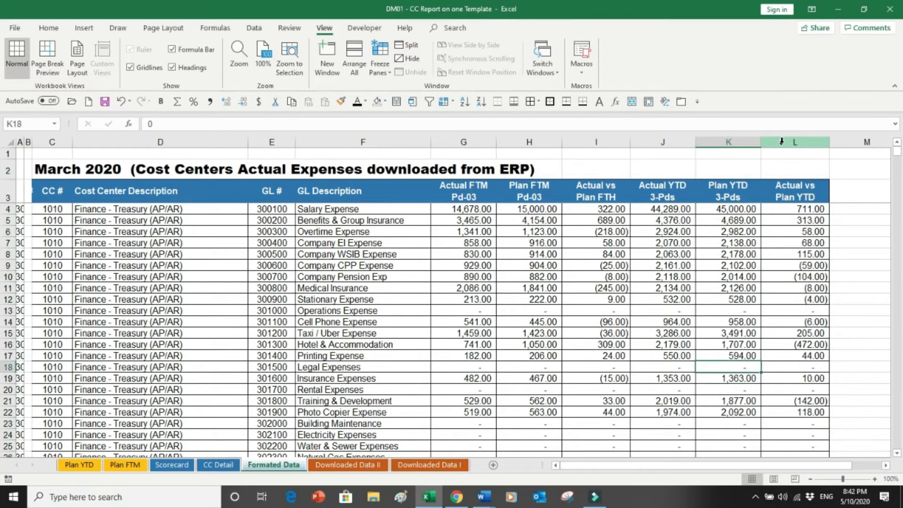
pyautogui.press('Down')
pyautogui.press('Down')
pyautogui.press('Down')
pyautogui.press('Down')
pyautogui.press('Down')
pyautogui.press('Down')
pyautogui.press('Down')
pyautogui.press('Down')
pyautogui.press('Down')
pyautogui.press('Down')
pyautogui.press('Down')
pyautogui.press('Down')
pyautogui.press('Down')
pyautogui.press('Down')
pyautogui.press('Down')
pyautogui.press('Down')
pyautogui.press('Down')
pyautogui.press('Down')
pyautogui.press('Down')
pyautogui.press('Down')
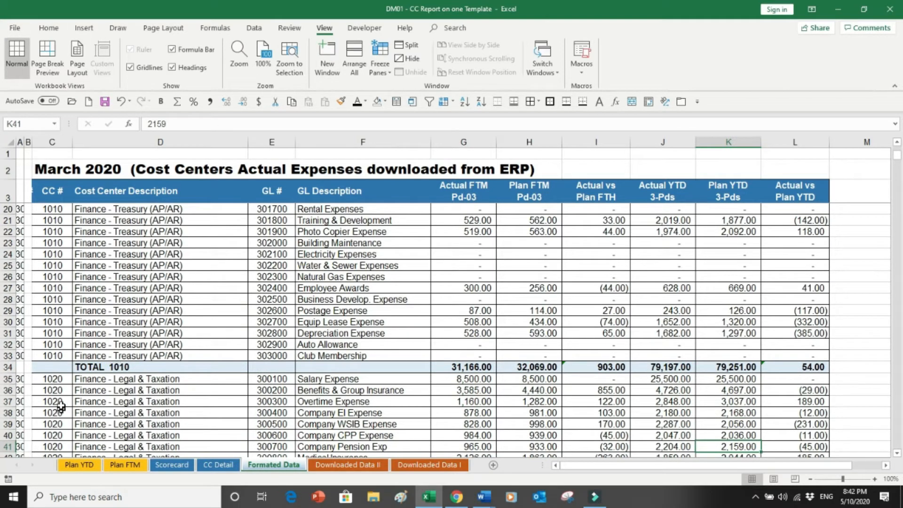
pyautogui.press('pagedown')
pyautogui.press('pagedown')
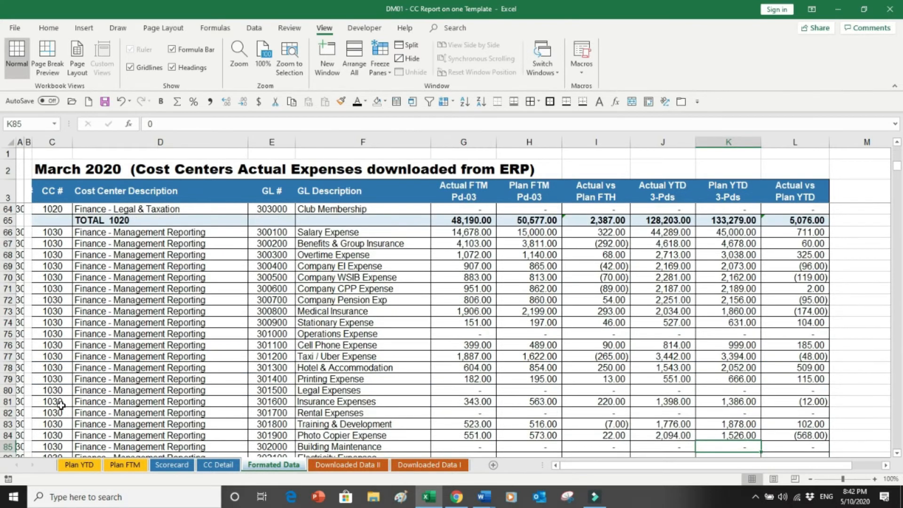
pyautogui.press('pagedown')
pyautogui.press('pagedown')
pyautogui.press('pagedown')
pyautogui.press('pagedown')
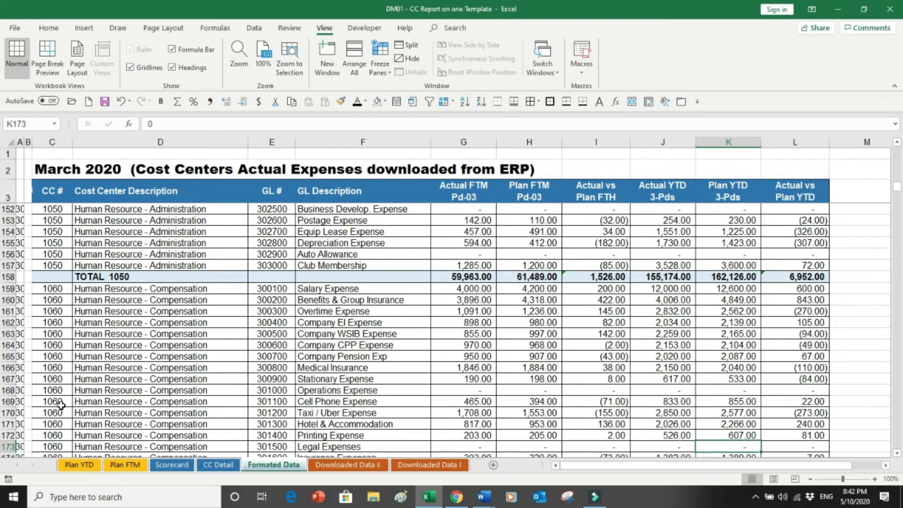
pyautogui.hotkey('ctrl', 'Home')
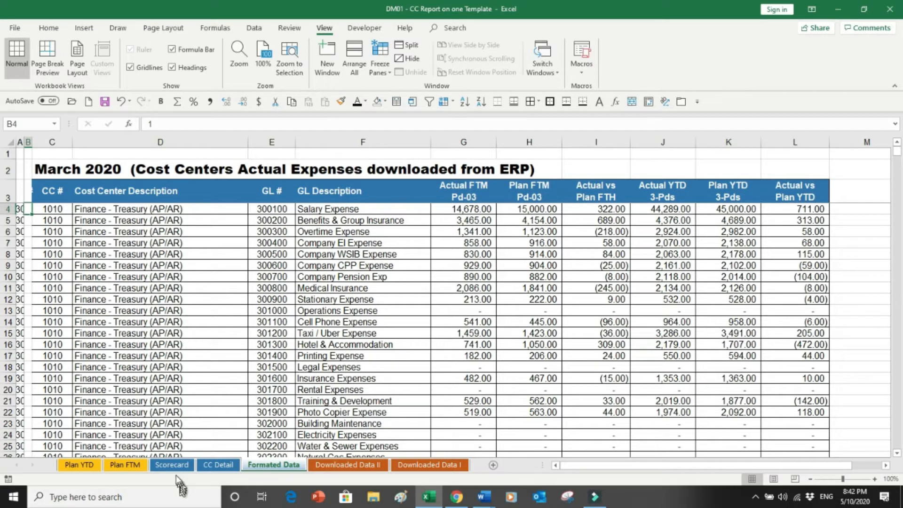
# Browse the CC Detail table's cost center numbers and descriptions from top to bottom.
pyautogui.click(218, 469)
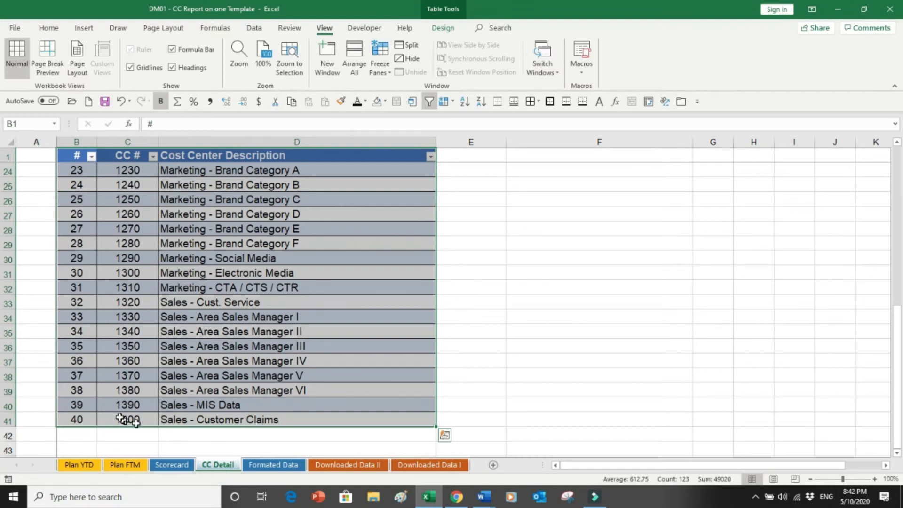
pyautogui.click(88, 419)
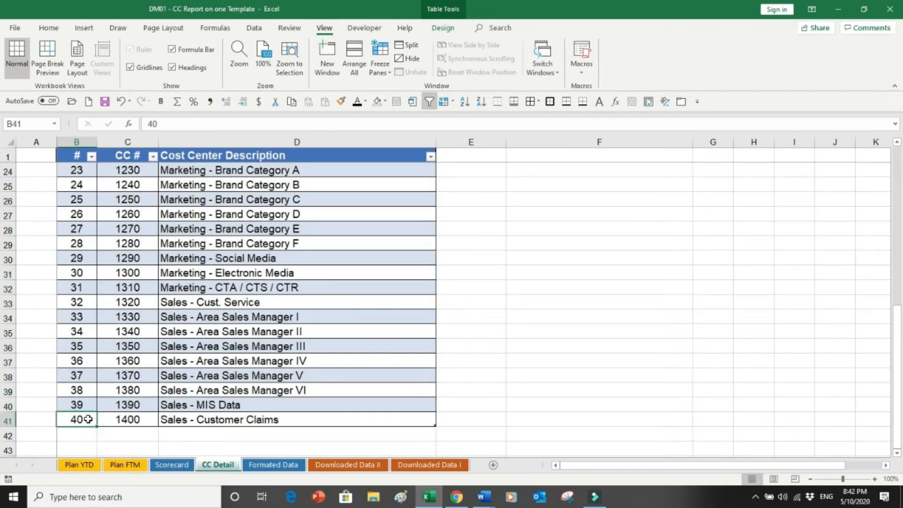
pyautogui.hotkey('ctrl', 'Up')
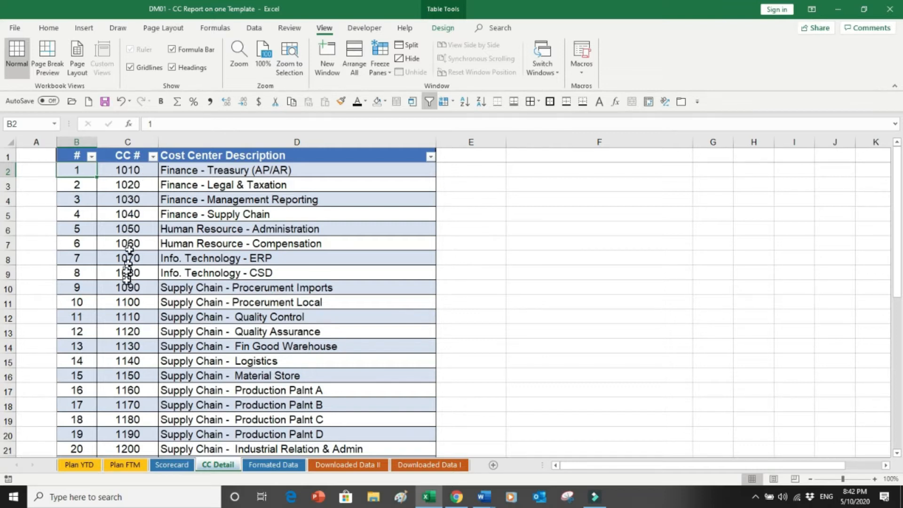
pyautogui.press('pagedown')
pyautogui.press('pagedown')
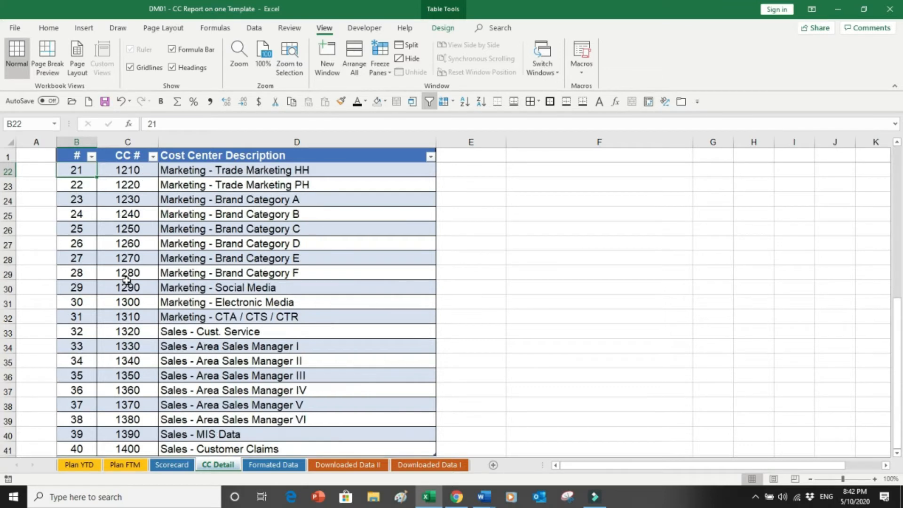
pyautogui.press('pageup')
# Examine the Scorecard's GL lines, actual and plan figures, and reconciliation totals for the selected cost center.
pyautogui.click(172, 465)
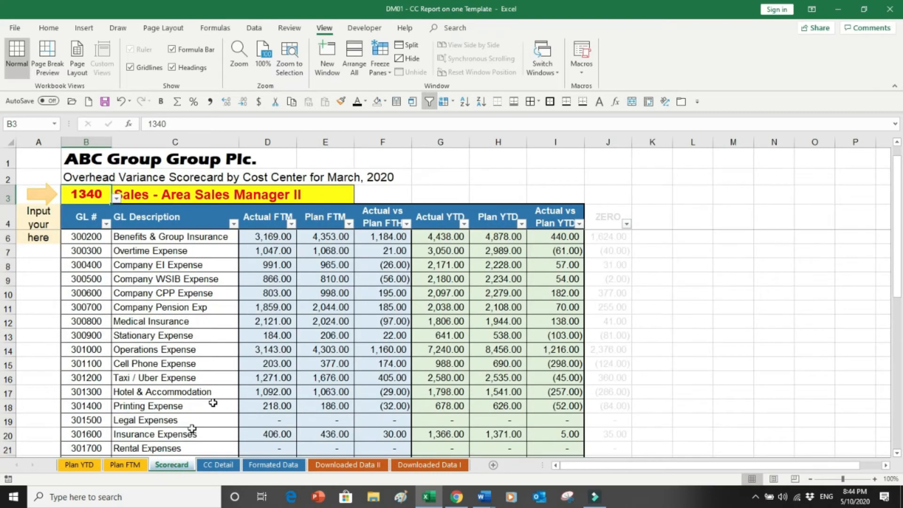
pyautogui.hotkey('ctrl', 'Home')
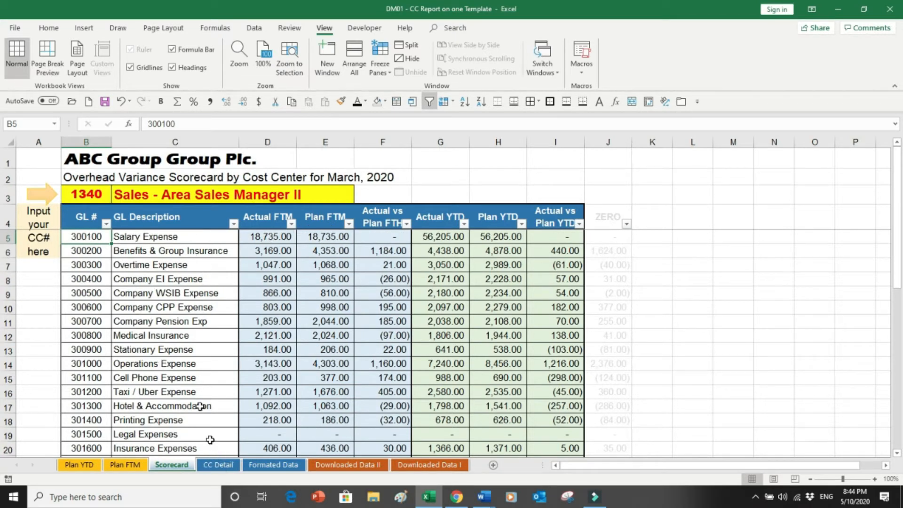
pyautogui.moveTo(93, 237); pyautogui.dragTo(90, 312)
pyautogui.click(158, 254)
pyautogui.moveTo(158, 258); pyautogui.dragTo(153, 348)
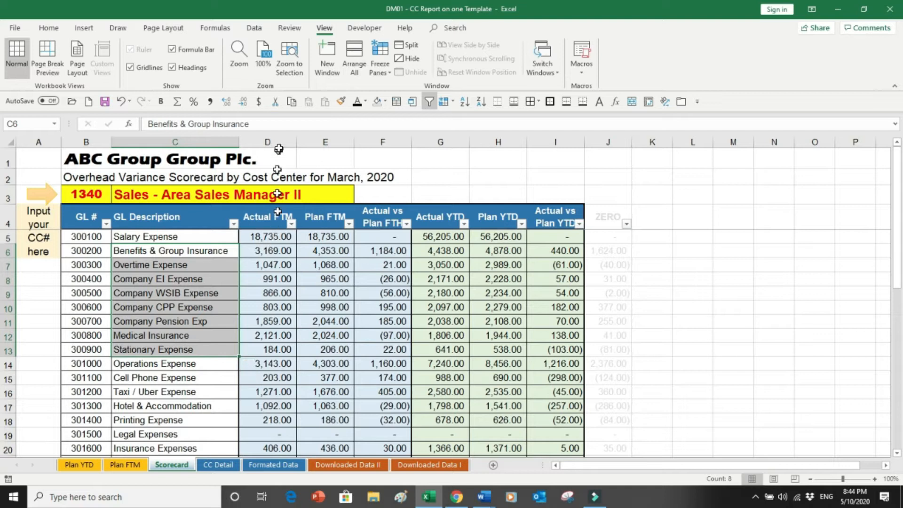
pyautogui.moveTo(276, 142); pyautogui.dragTo(378, 129)
pyautogui.moveTo(438, 135); pyautogui.dragTo(560, 132)
pyautogui.press('Down')
pyautogui.press('Down')
pyautogui.press('Down')
pyautogui.press('Down')
pyautogui.press('Down')
pyautogui.press('Down')
pyautogui.press('Down')
pyautogui.press('Down')
pyautogui.press('Down')
pyautogui.press('Down')
pyautogui.press('Down')
pyautogui.press('Down')
pyautogui.press('Down')
pyautogui.press('Down')
pyautogui.press('Down')
pyautogui.press('Down')
pyautogui.press('Down')
pyautogui.press('Down')
pyautogui.press('Down')
pyautogui.press('Down')
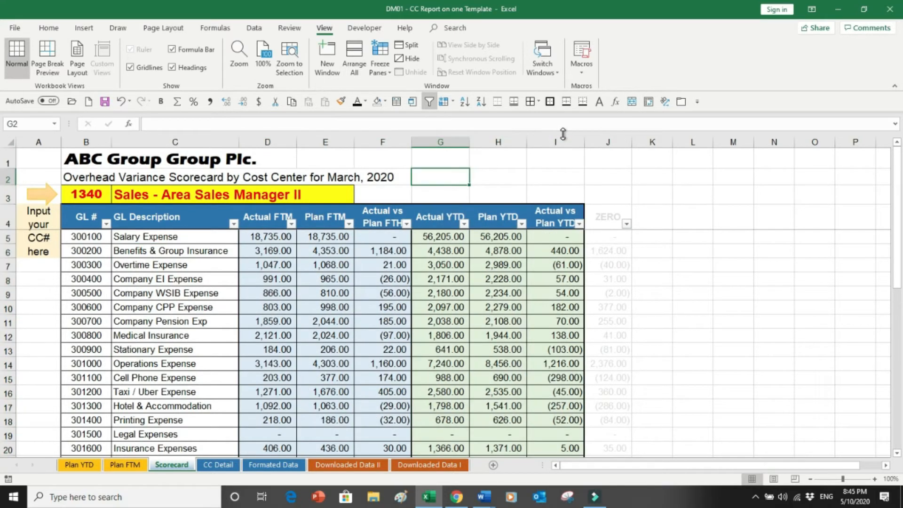
pyautogui.press('Down')
pyautogui.press('Down')
pyautogui.press('Down')
pyautogui.press('Down')
pyautogui.press('Down')
pyautogui.press('Down')
pyautogui.press('Down')
pyautogui.press('Down')
pyautogui.press('Down')
pyautogui.press('Down')
pyautogui.press('Down')
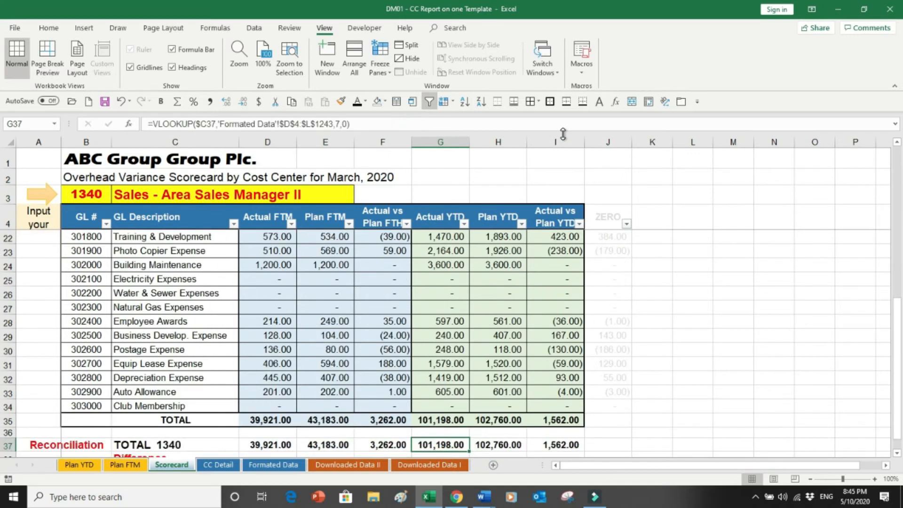
pyautogui.press('Up')
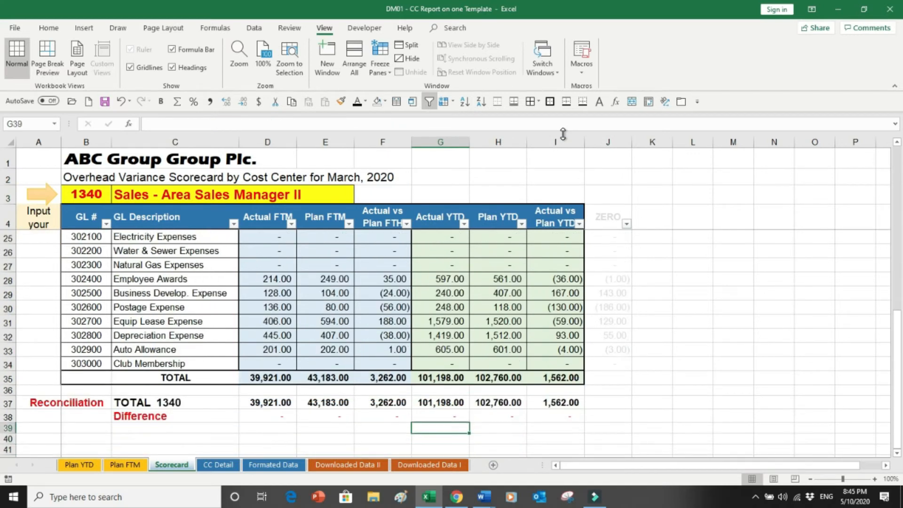
pyautogui.hotkey('ctrl', 'Home')
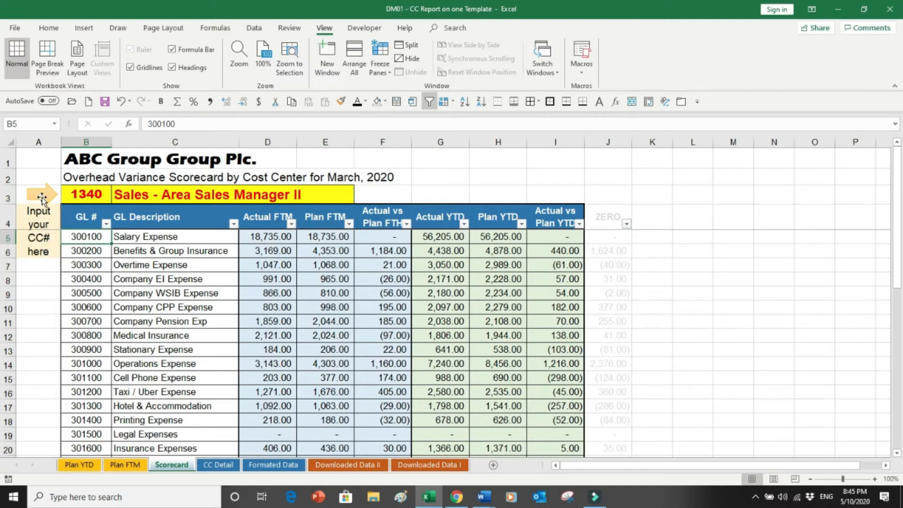
# Choose cost center 1010 from the Scorecard's cost center input list.
pyautogui.click(104, 189)
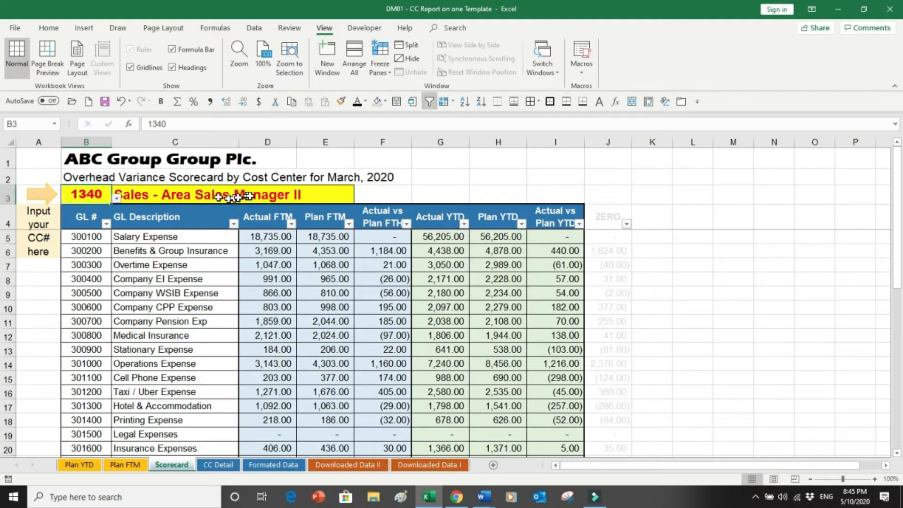
pyautogui.click(117, 199)
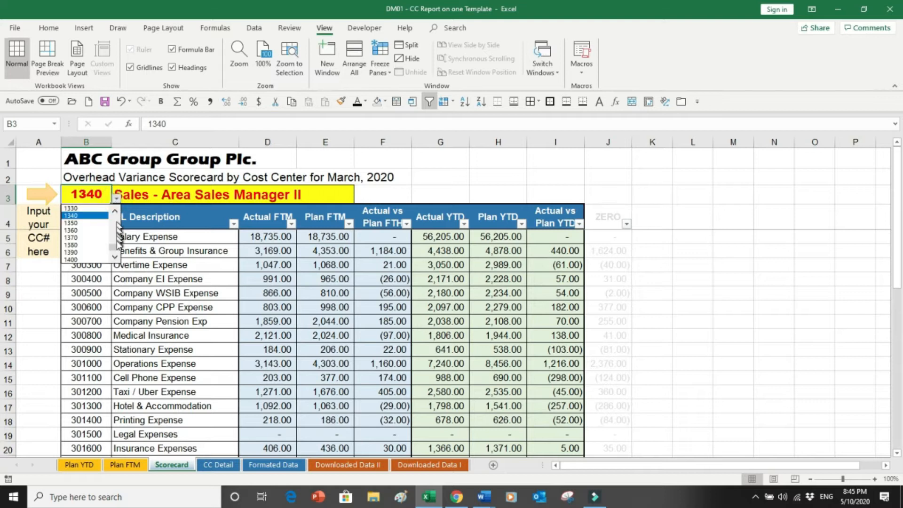
pyautogui.moveTo(116, 247); pyautogui.dragTo(113, 208)
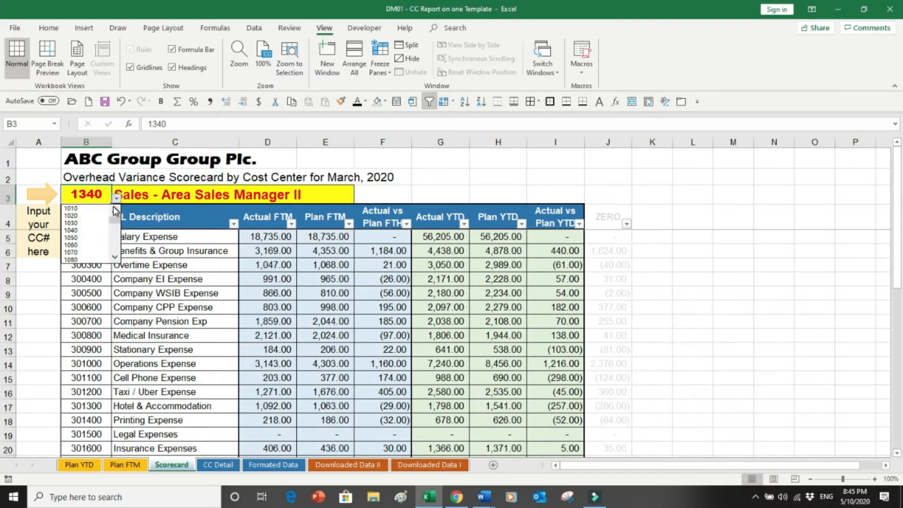
pyautogui.click(82, 209)
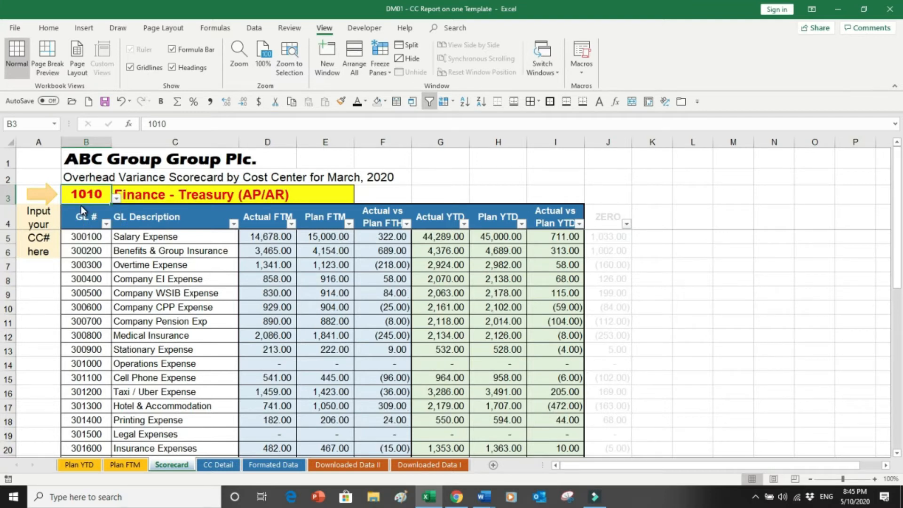
# Undo the cost center selection on the Scorecard and choose cost center 1010 again from its list.
pyautogui.hotkey('ctrl', 'z')
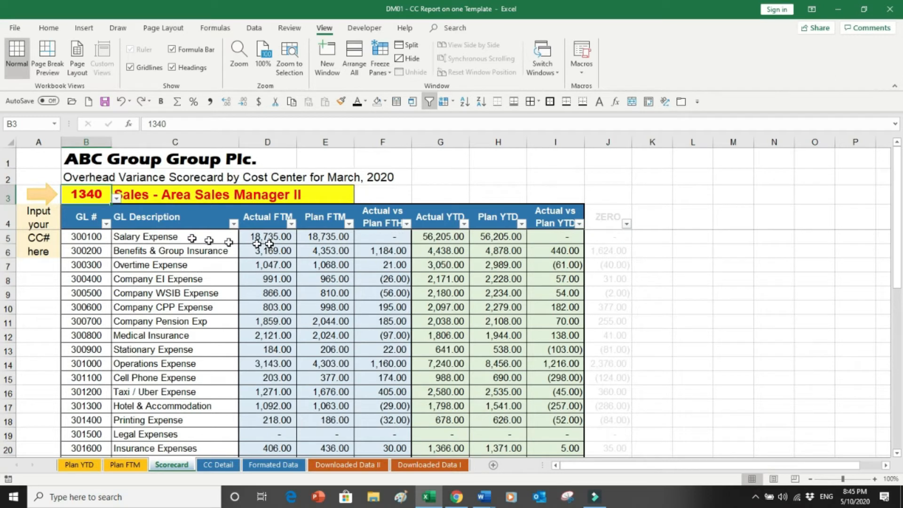
pyautogui.click(116, 198)
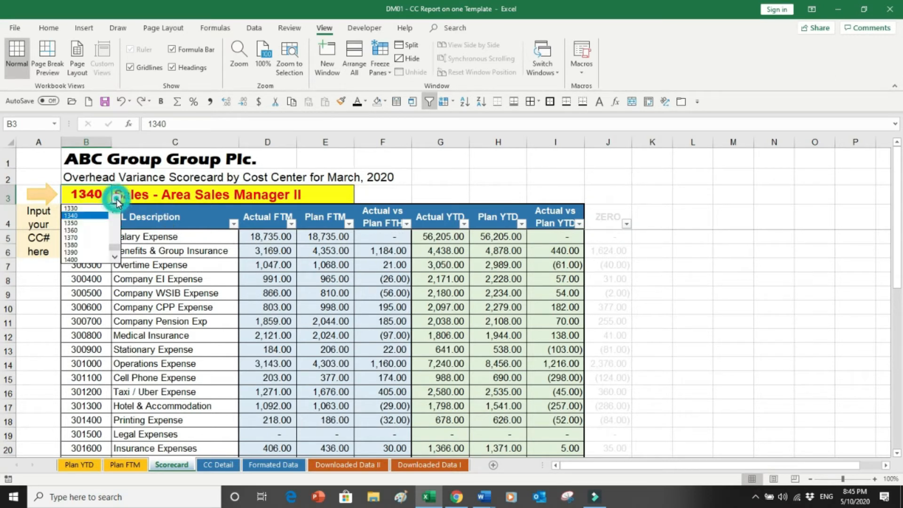
pyautogui.moveTo(114, 247); pyautogui.dragTo(115, 211)
pyautogui.click(80, 212)
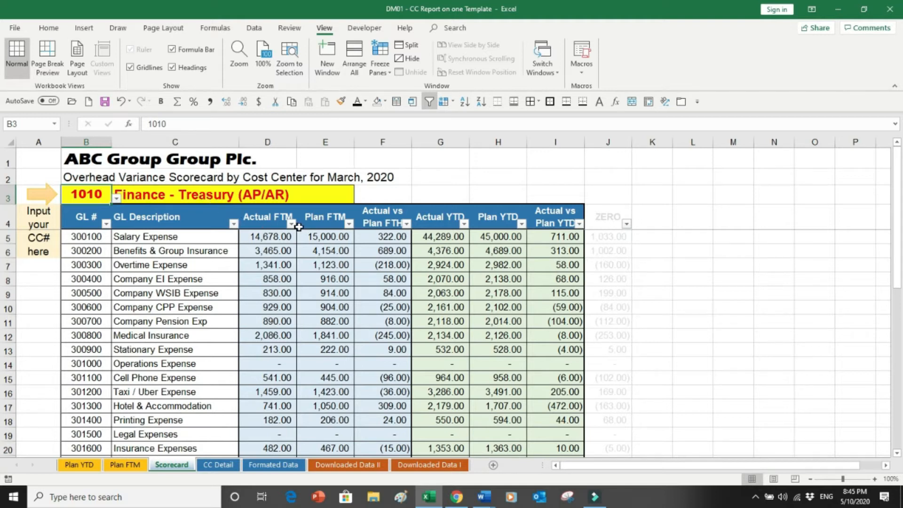
# Examine the Actual FTM lookup formula and the matching cost center 1010 and 1020 rows on the Formatted Data sheet.
pyautogui.click(275, 239)
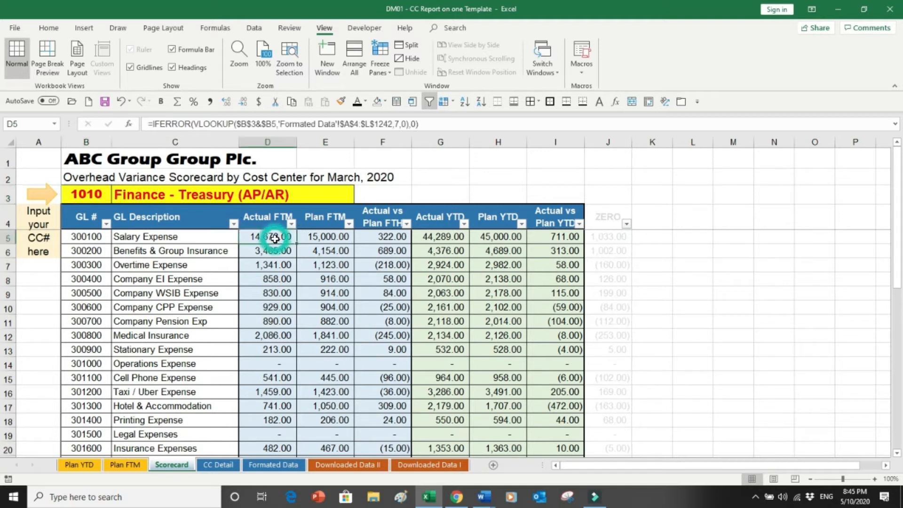
pyautogui.click(89, 237)
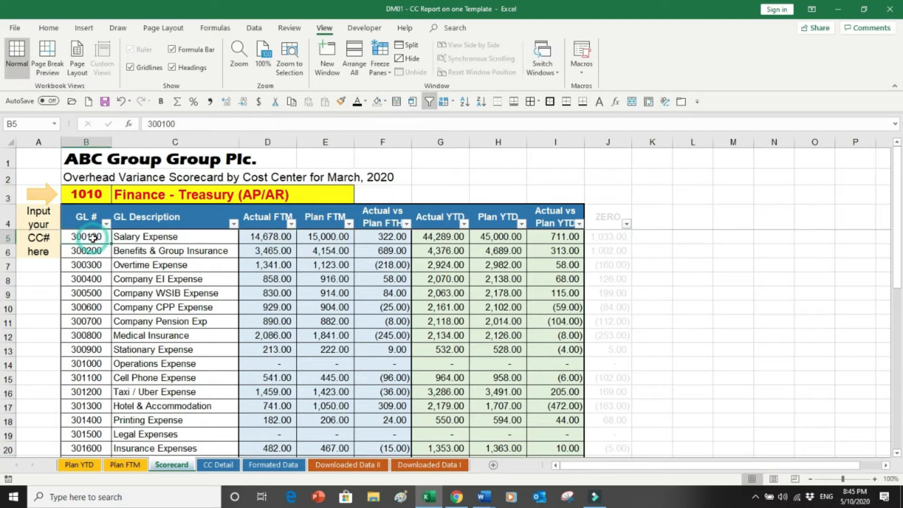
pyautogui.click(264, 465)
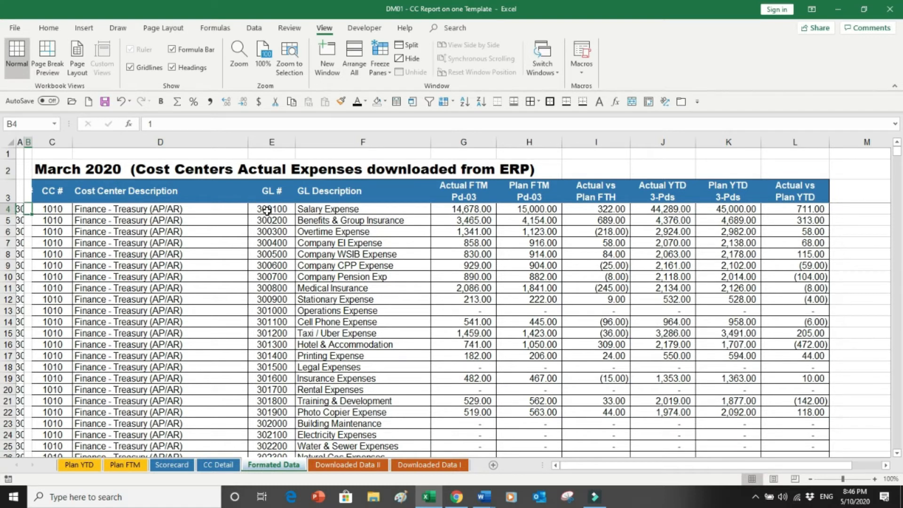
pyautogui.moveTo(273, 209); pyautogui.dragTo(347, 207)
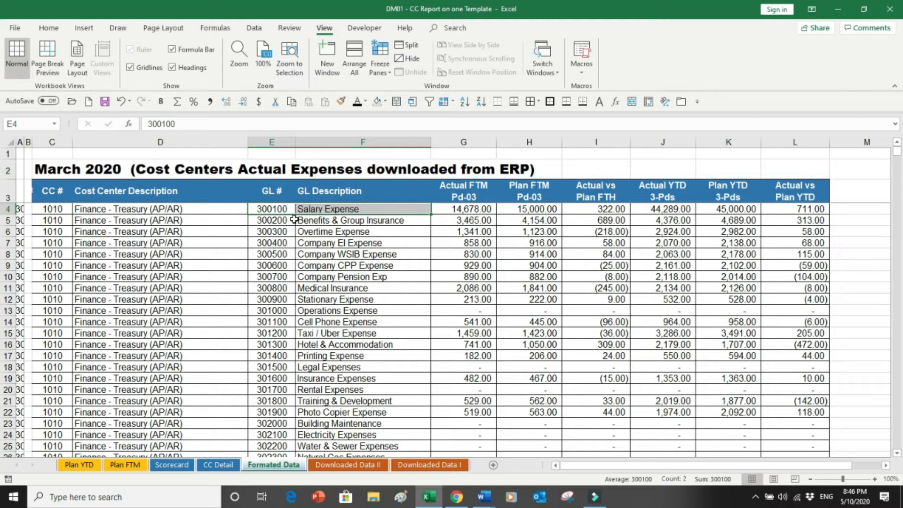
pyautogui.click(444, 212)
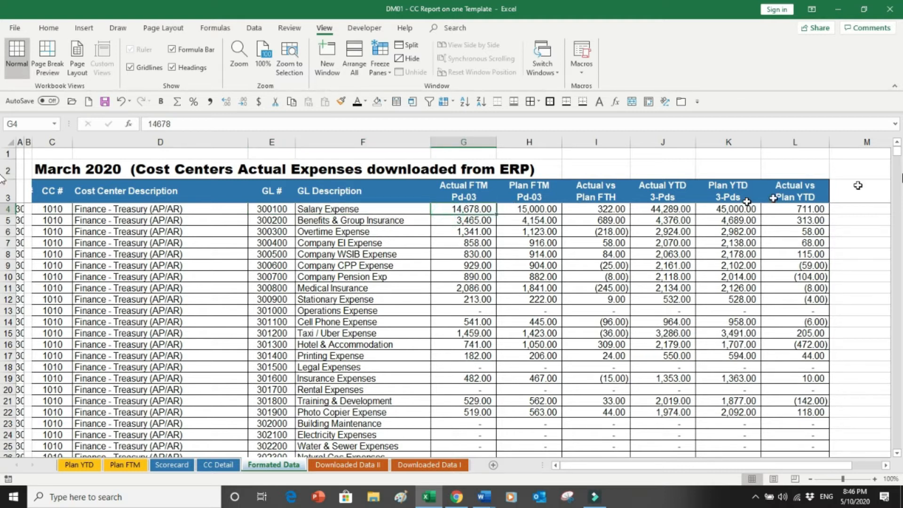
pyautogui.click(898, 455)
pyautogui.doubleClick(898, 454)
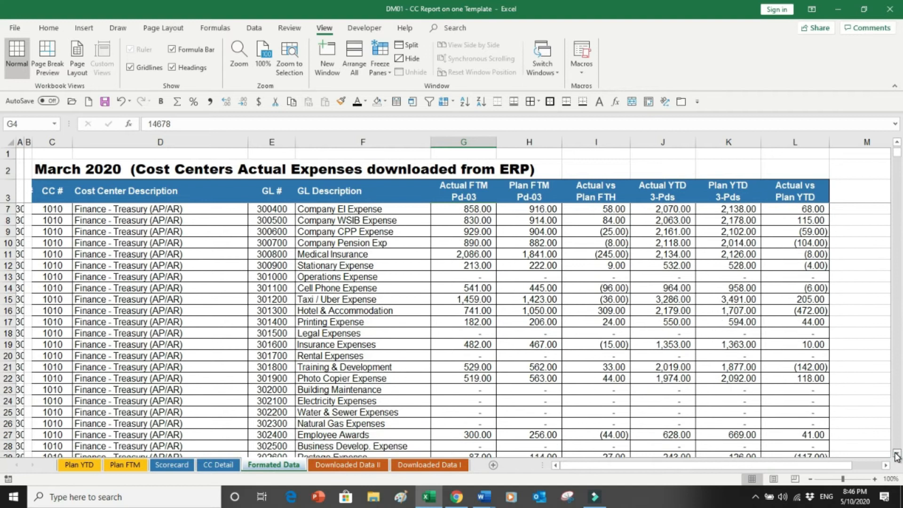
pyautogui.scroll(-8, 897, 454)
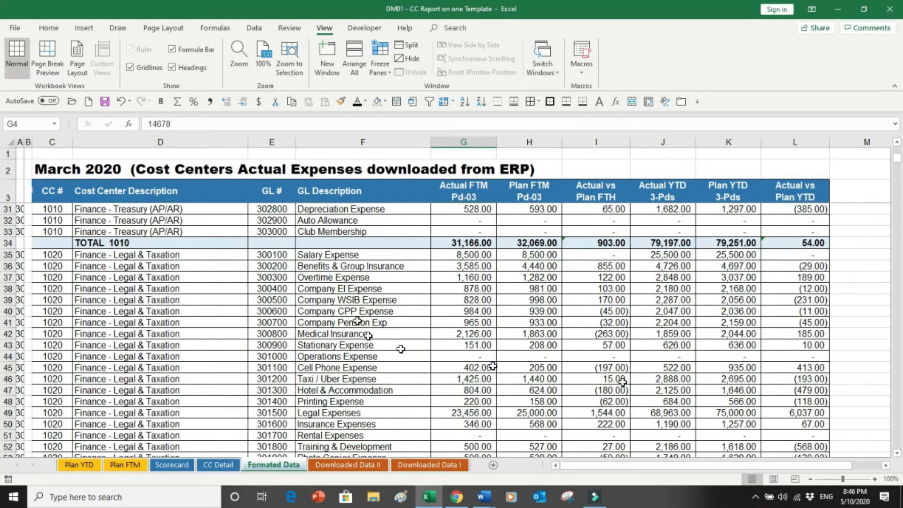
pyautogui.click(274, 254)
pyautogui.click(457, 254)
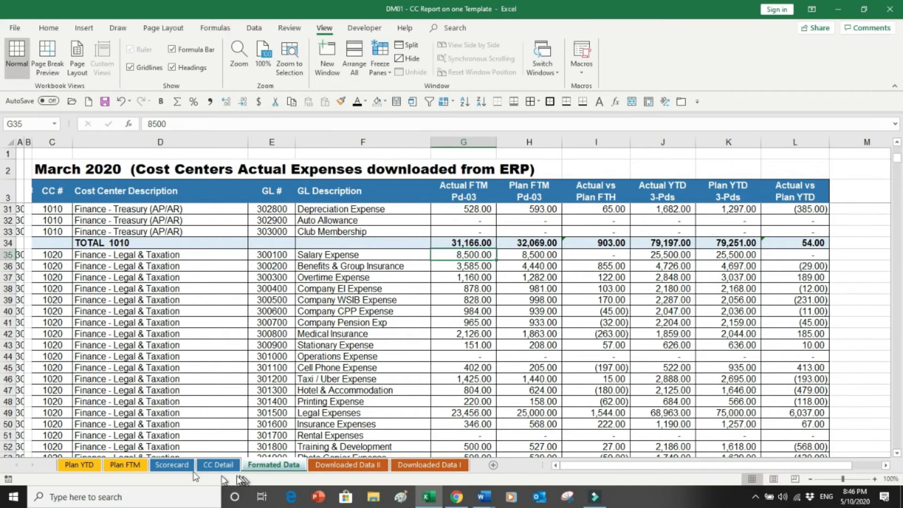
# Choose cost center 1020 from the Scorecard's cost center input list.
pyautogui.click(171, 464)
pyautogui.click(90, 195)
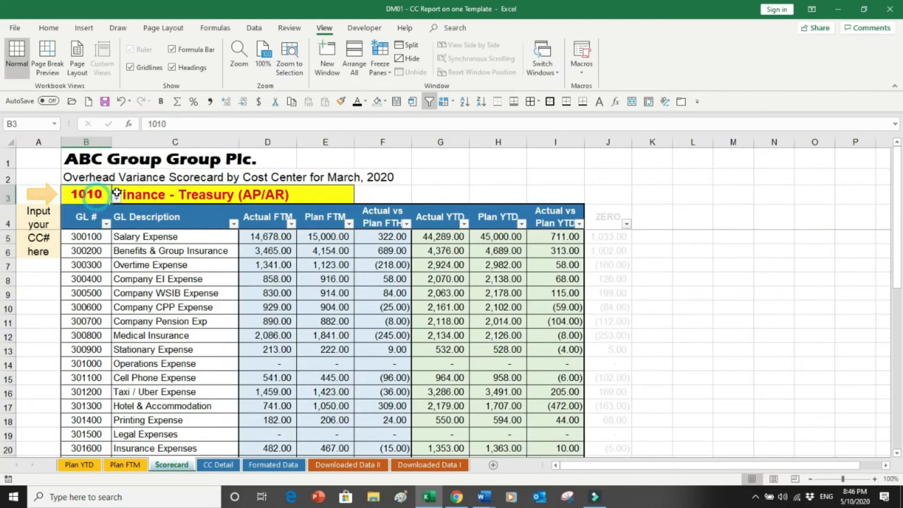
pyautogui.click(115, 197)
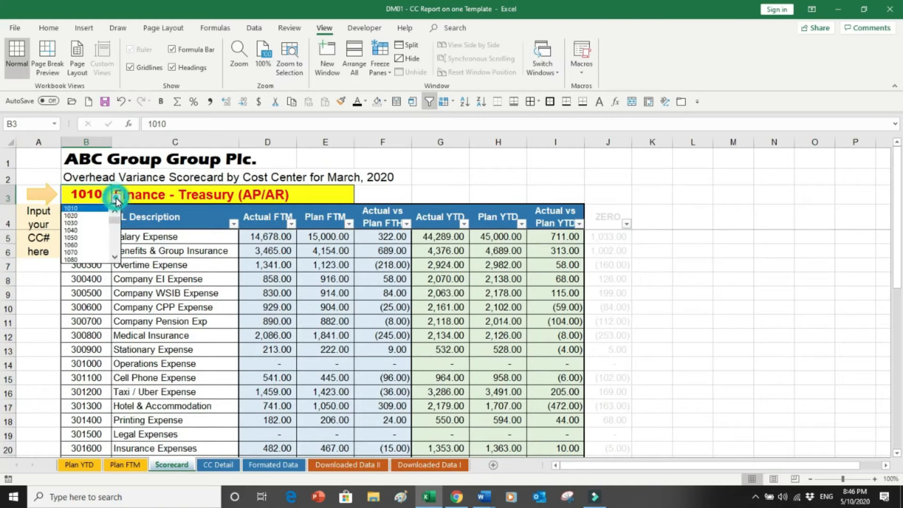
pyautogui.click(89, 217)
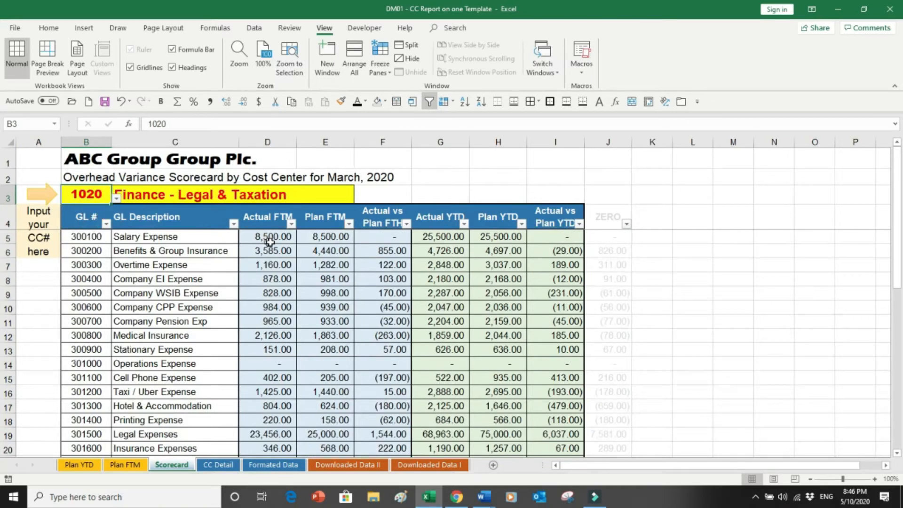
pyautogui.click(271, 241)
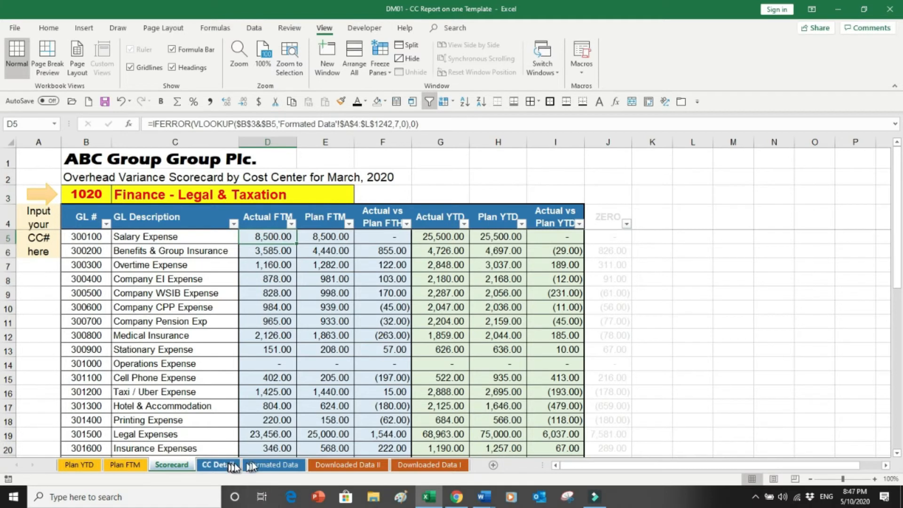
# Widen column A on the Formatted Data sheet to show the combined cost center and GL lookup keys.
pyautogui.click(260, 464)
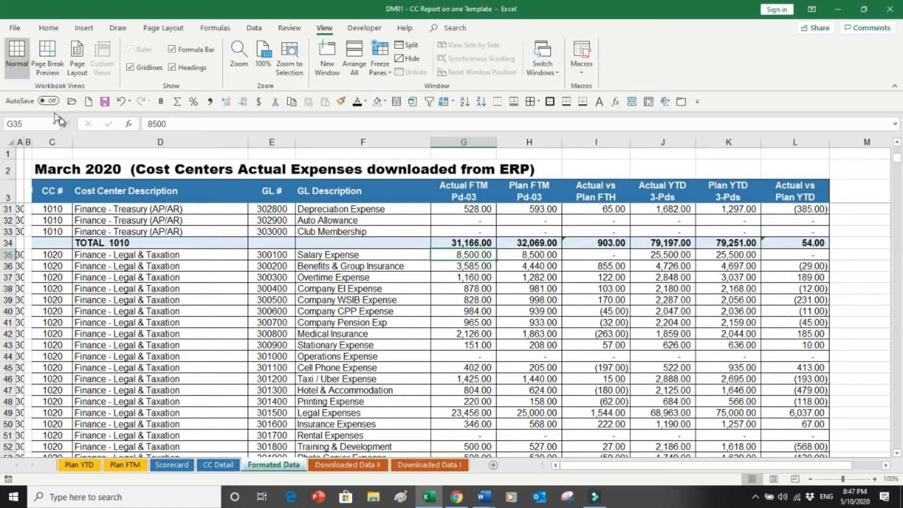
pyautogui.doubleClick(22, 140)
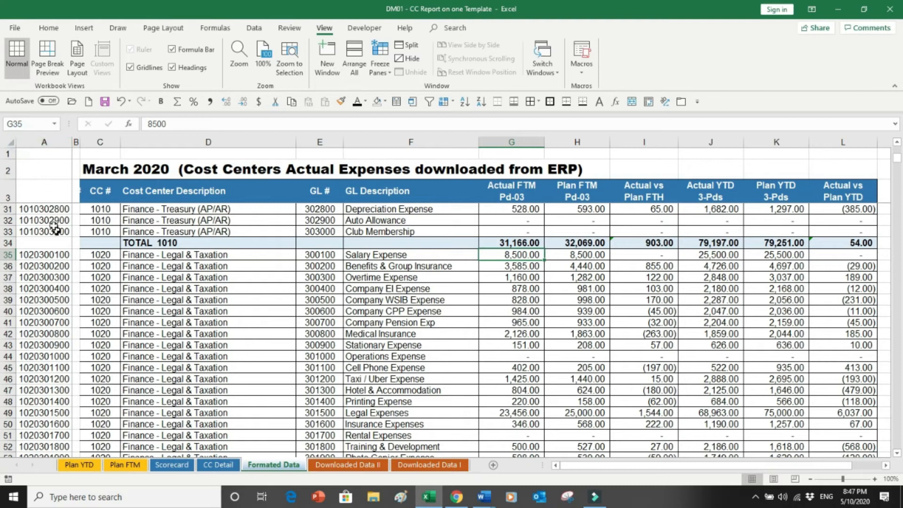
pyautogui.click(50, 209)
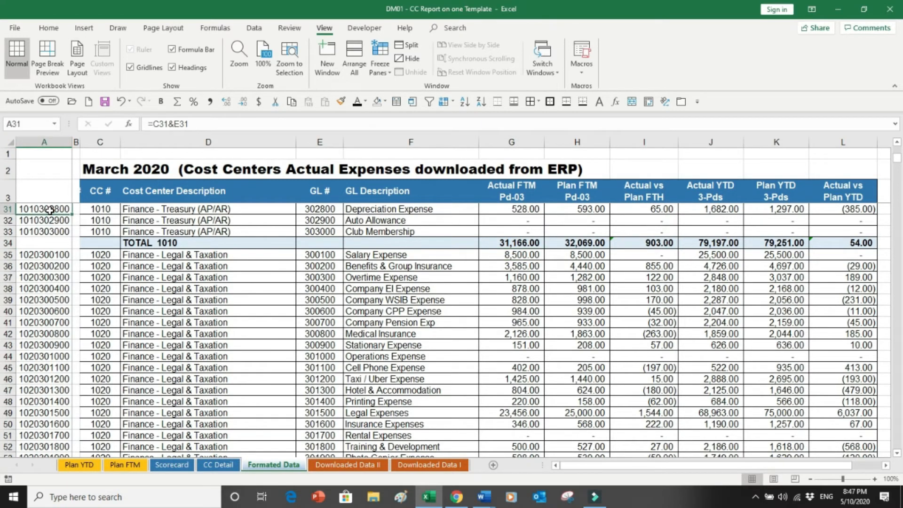
pyautogui.hotkey('ctrl', 'Home')
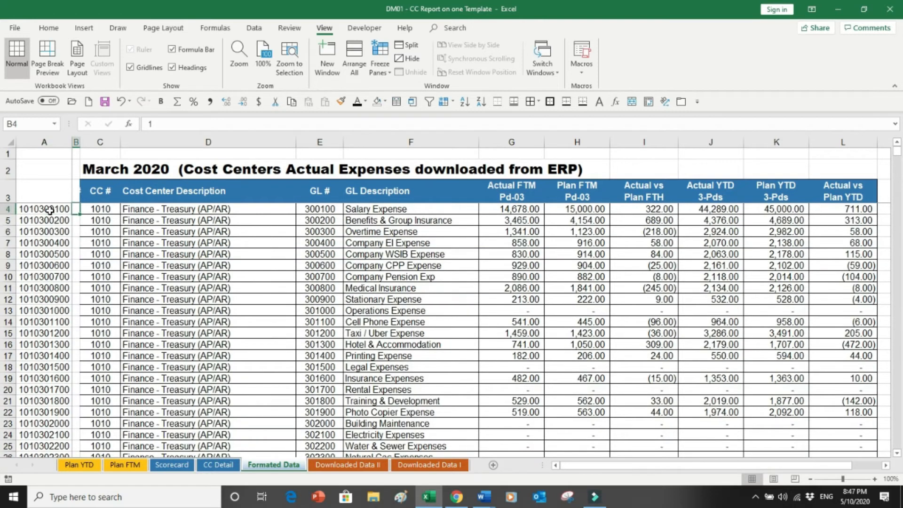
pyautogui.click(49, 211)
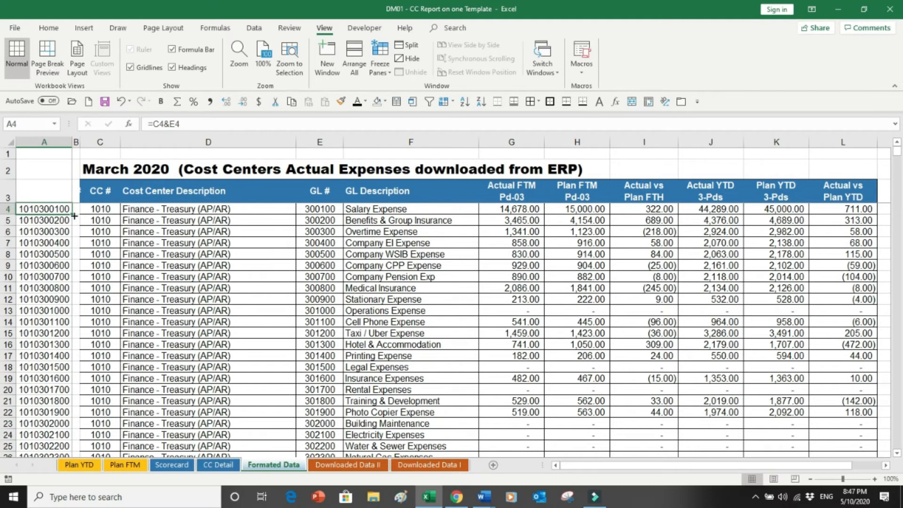
pyautogui.click(47, 141)
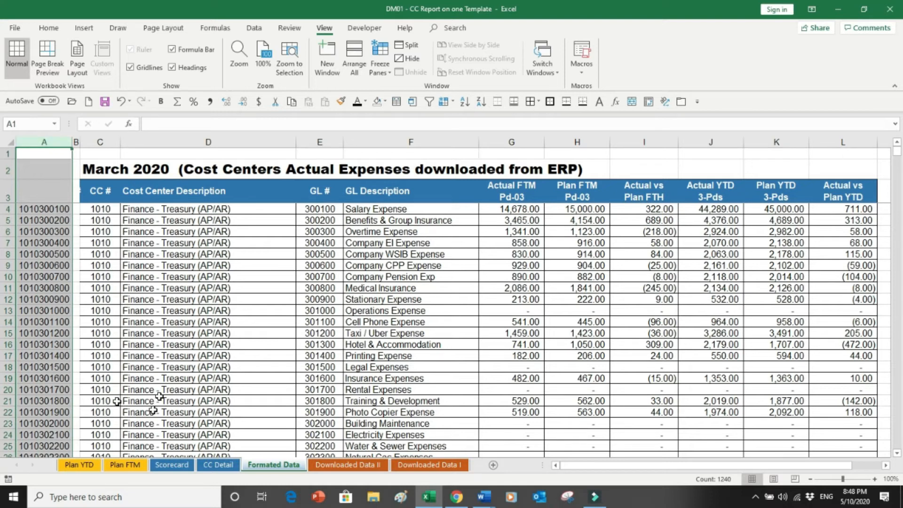
# Inspect the Scorecard's Actual FTM lookup formula and the reconciliation total formula for cost center 1020.
pyautogui.click(172, 464)
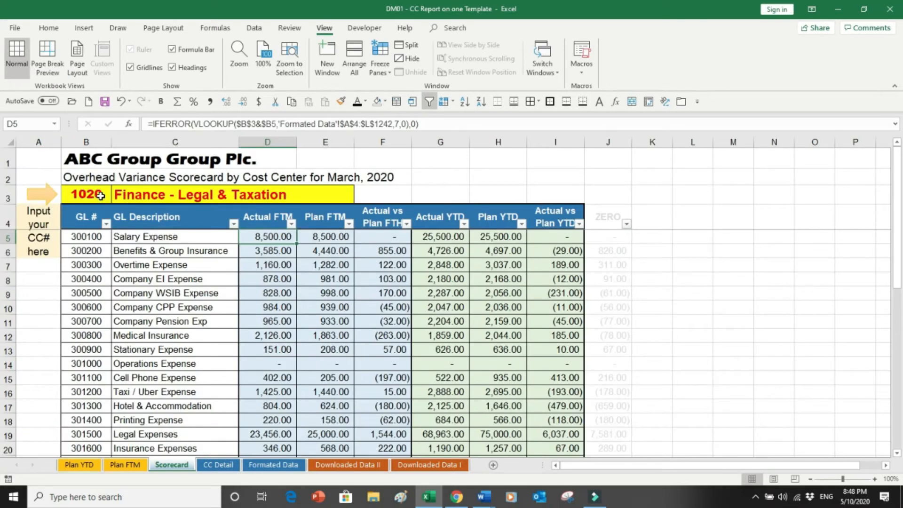
pyautogui.click(101, 196)
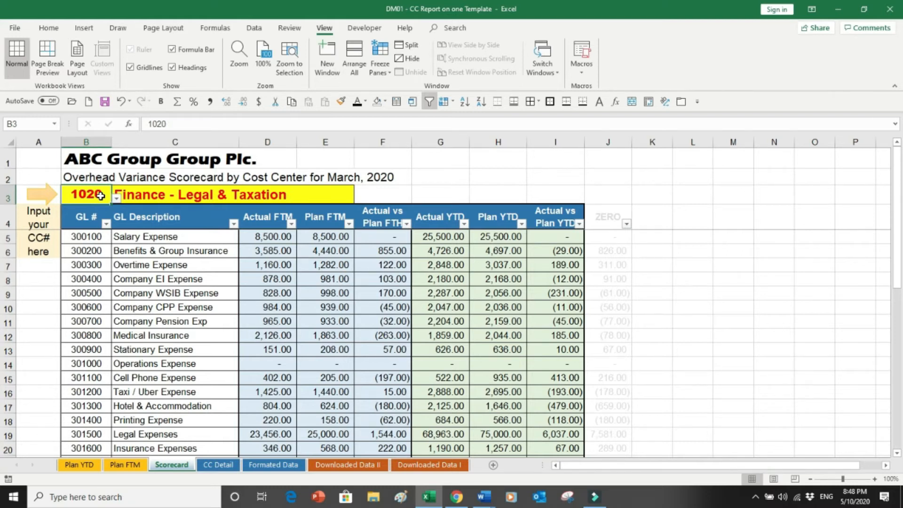
pyautogui.click(256, 238)
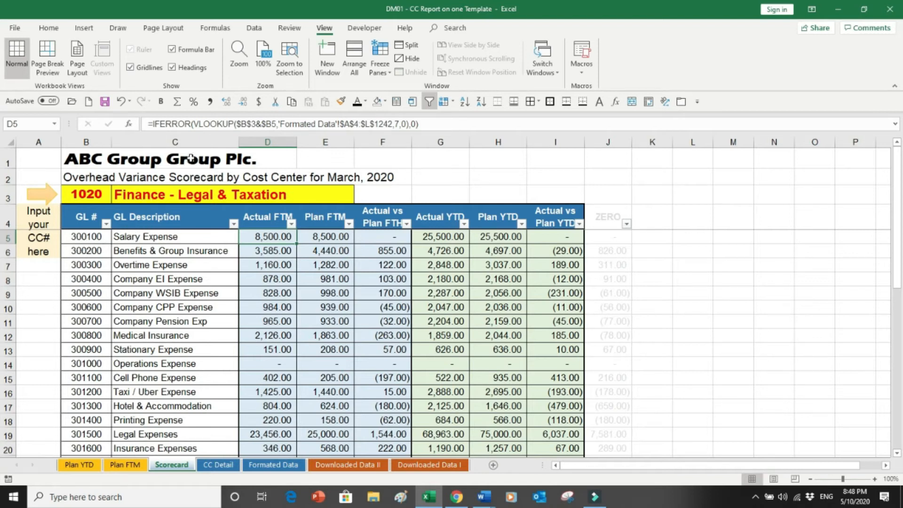
pyautogui.click(261, 123)
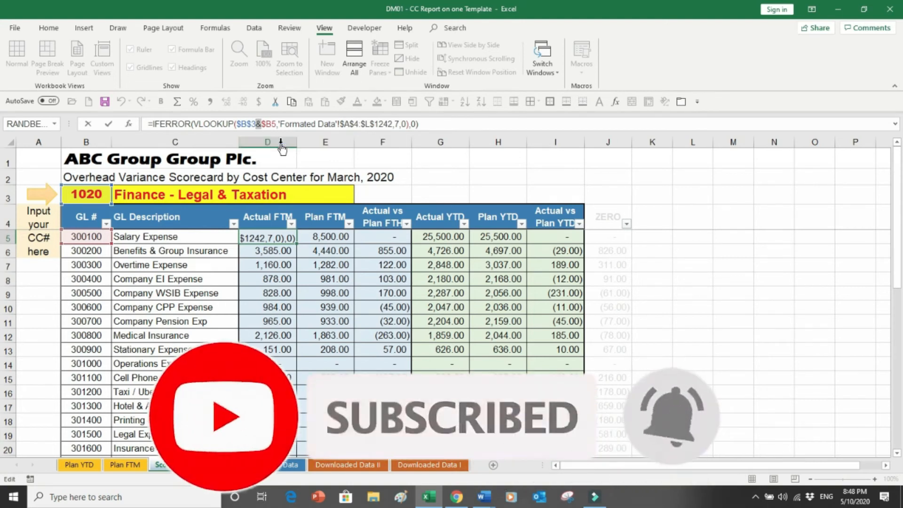
pyautogui.press('Escape')
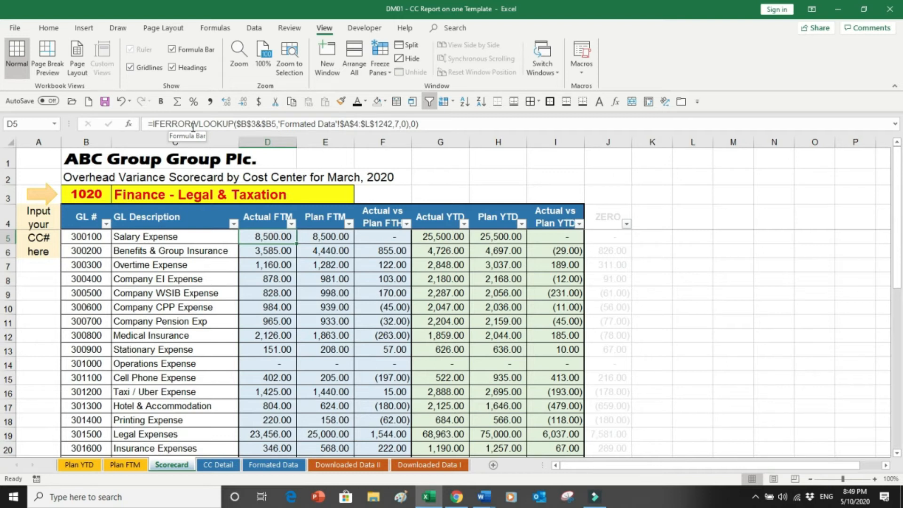
pyautogui.moveTo(899, 178); pyautogui.dragTo(901, 356)
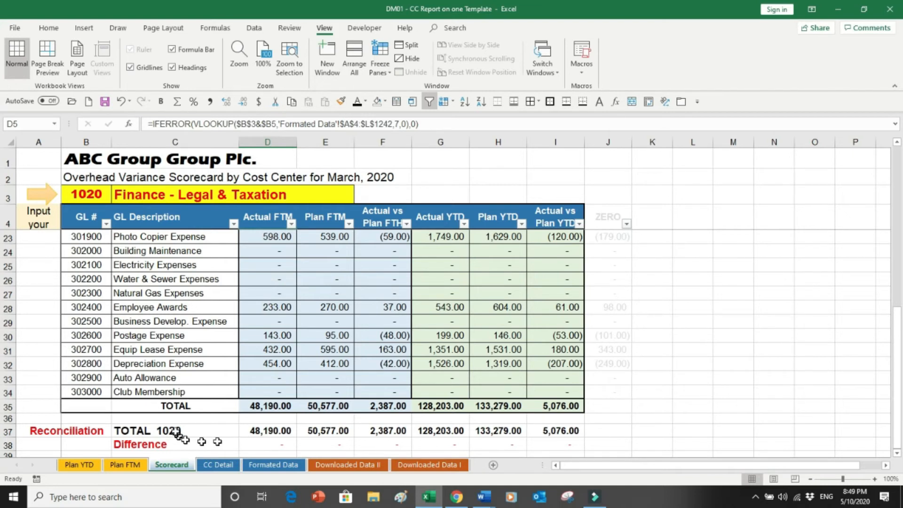
pyautogui.click(269, 431)
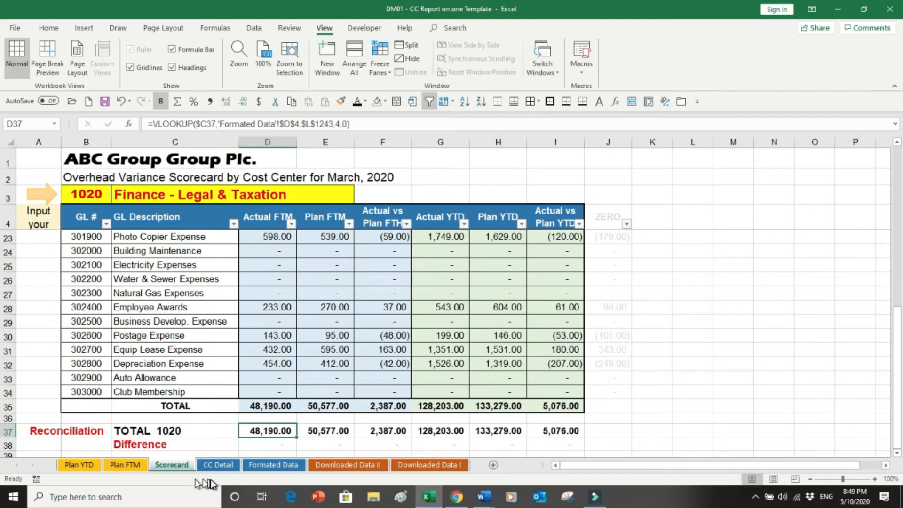
# Choose cost center 1150 and compare its TOTAL row with the reconciliation totals drawn from Formatted Data.
pyautogui.click(88, 194)
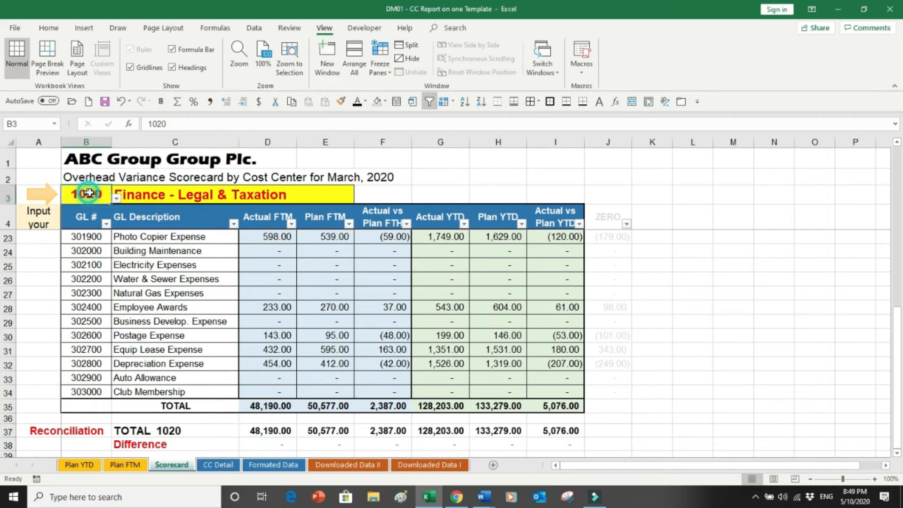
pyautogui.click(116, 198)
pyautogui.click(115, 233)
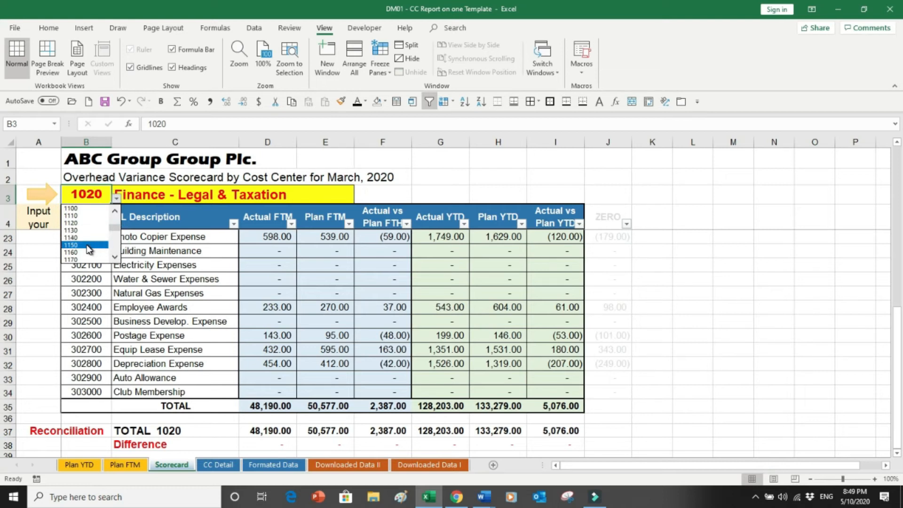
pyautogui.click(86, 245)
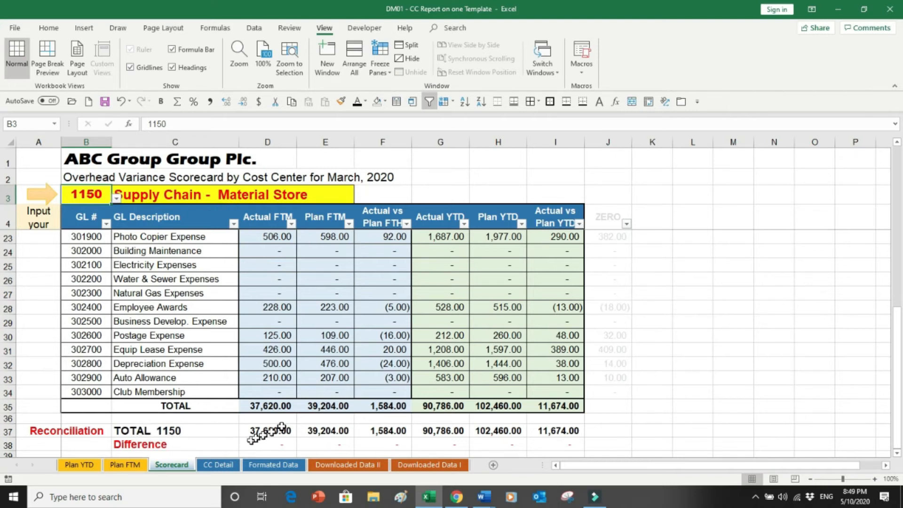
pyautogui.click(266, 407)
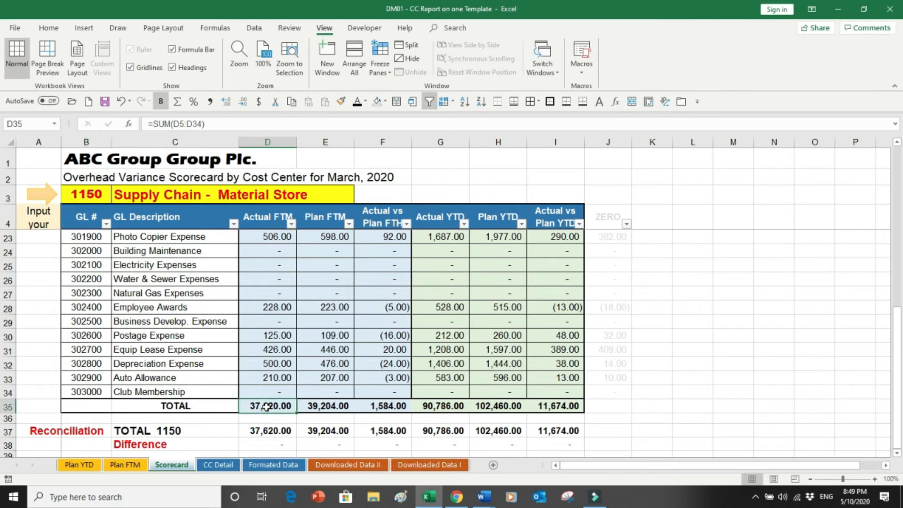
pyautogui.click(267, 430)
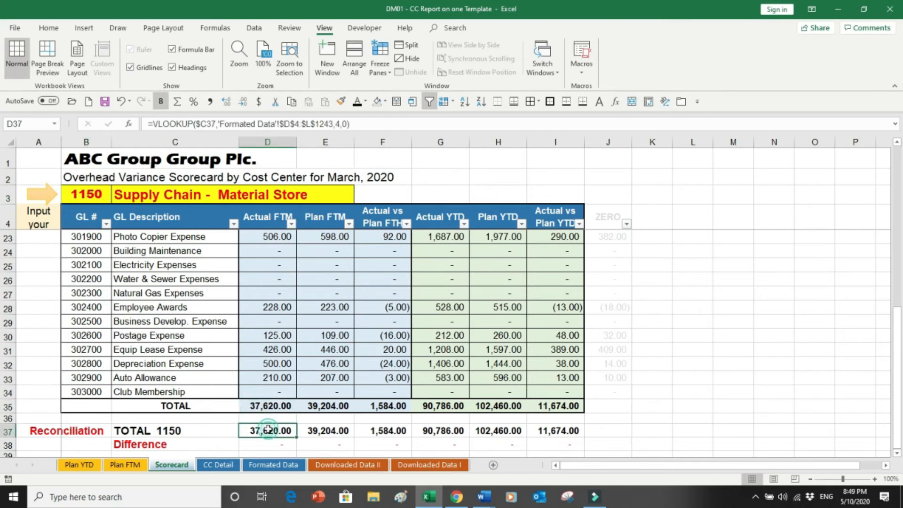
pyautogui.click(260, 463)
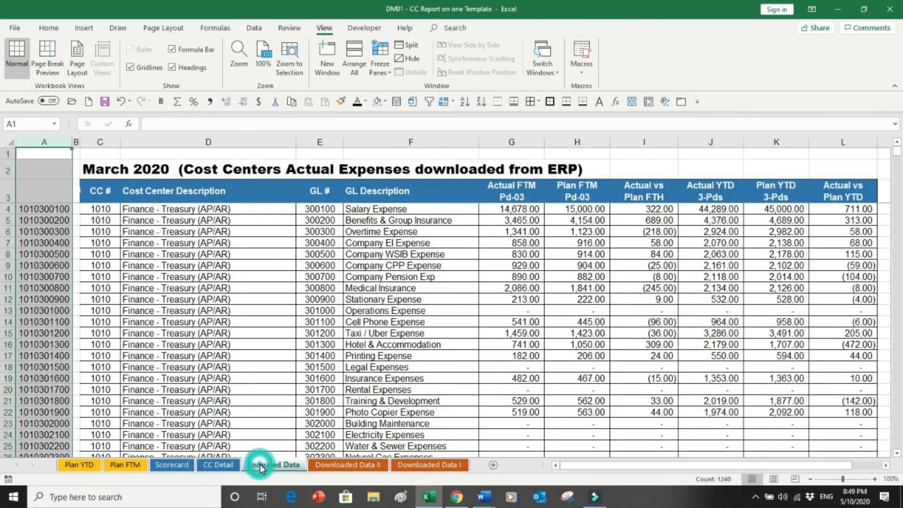
pyautogui.click(174, 463)
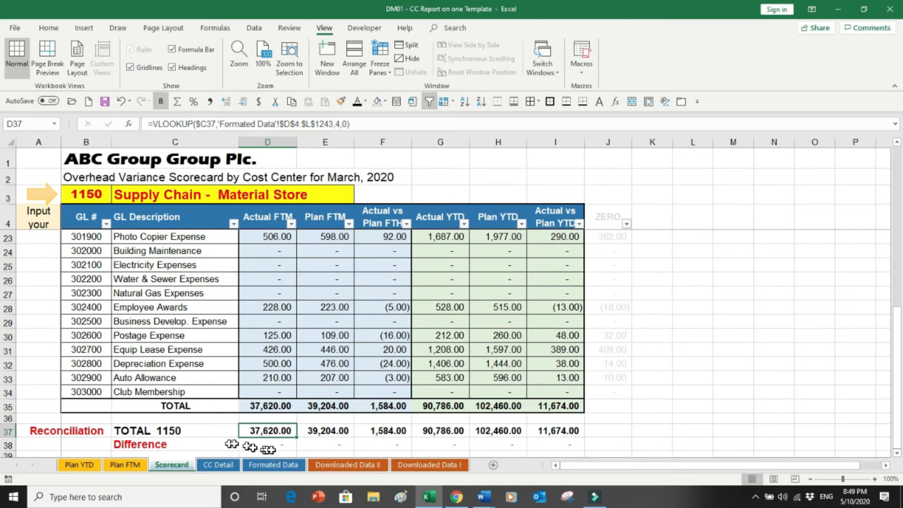
# Choose cost center 1400 from the Scorecard's cost center input list.
pyautogui.moveTo(276, 445); pyautogui.dragTo(523, 443)
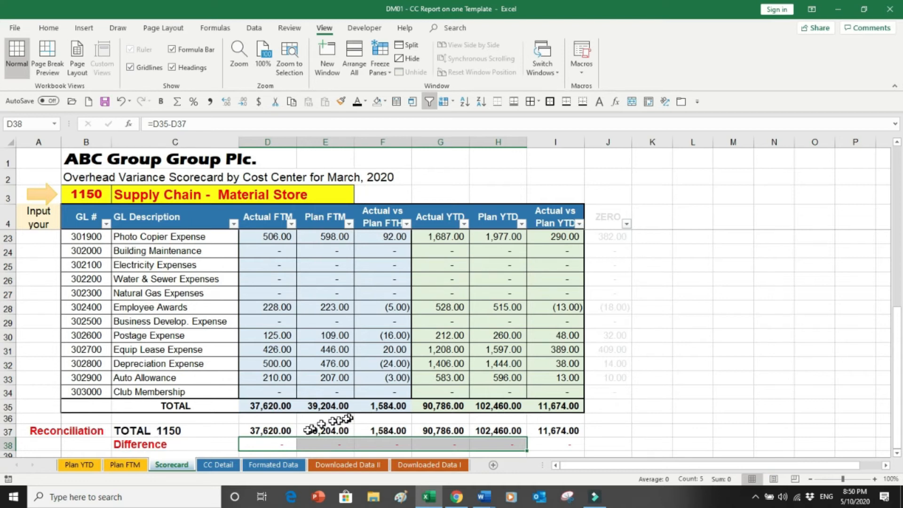
pyautogui.click(186, 429)
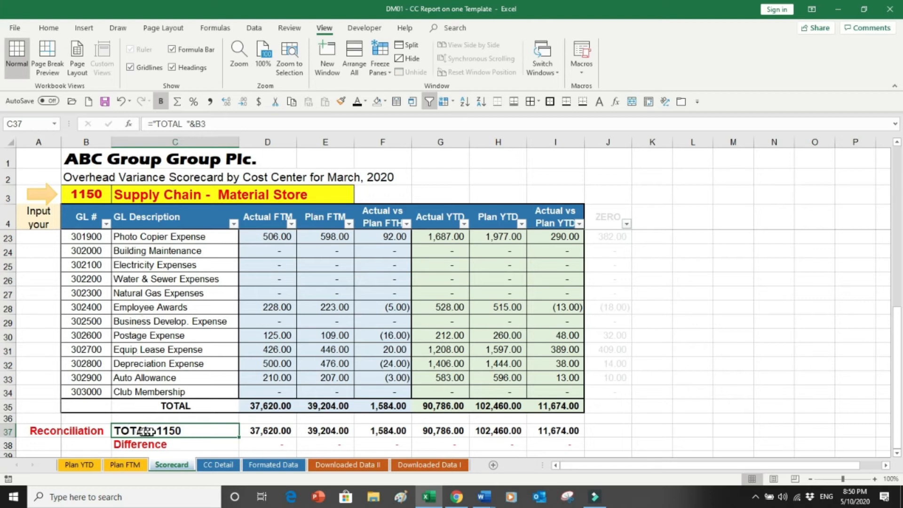
pyautogui.click(107, 194)
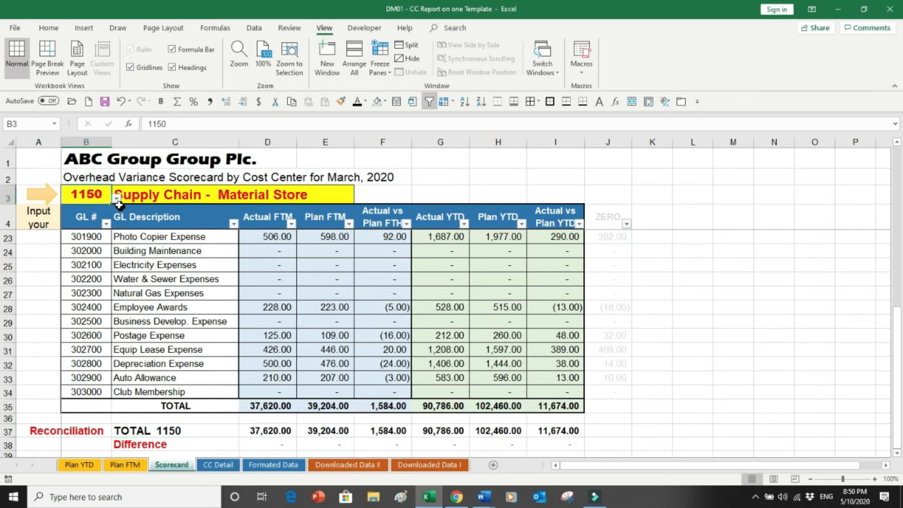
pyautogui.click(117, 201)
pyautogui.click(115, 242)
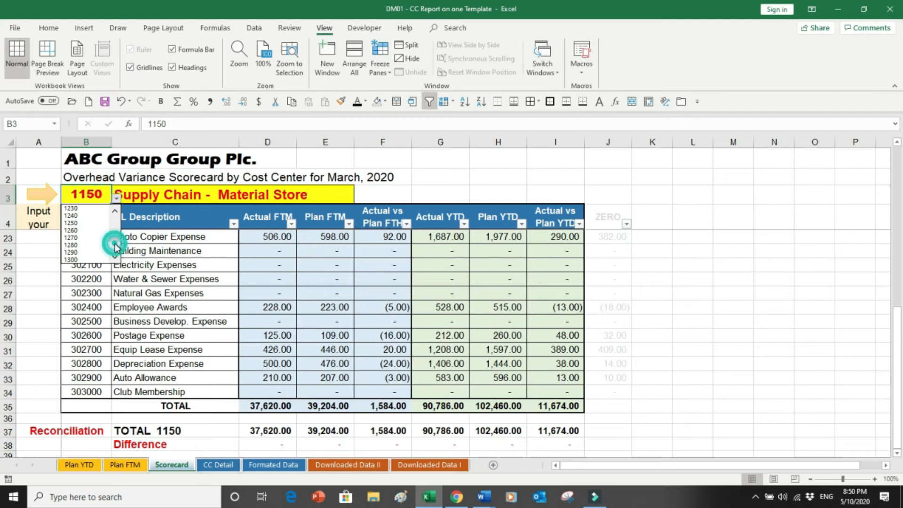
pyautogui.click(115, 256)
pyautogui.click(84, 259)
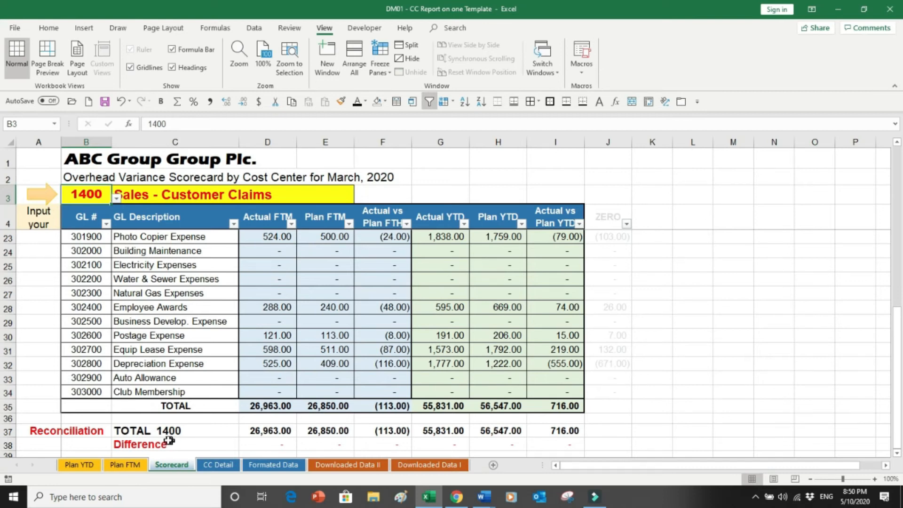
# Inspect the reconciliation formula and locate the TOTAL 1400 row on Formatted Data to compare its totals.
pyautogui.click(254, 431)
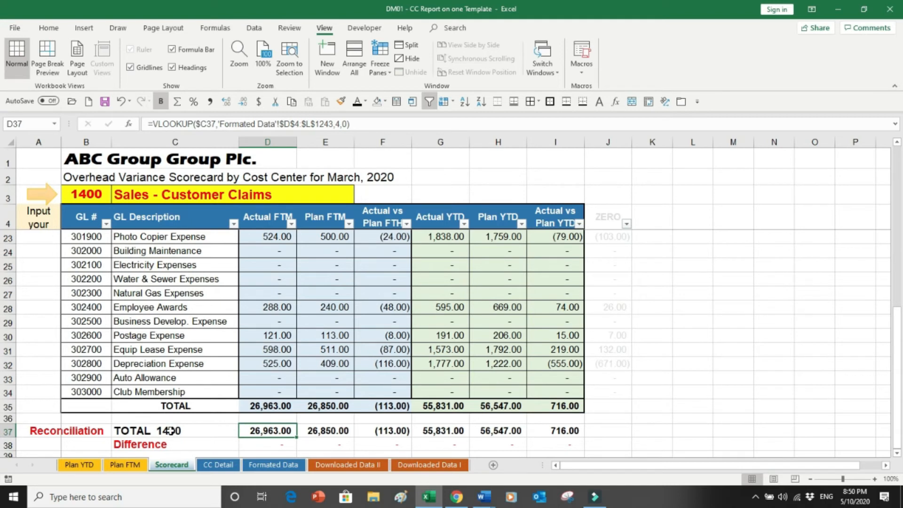
pyautogui.click(170, 431)
pyautogui.click(254, 463)
pyautogui.press('Down')
pyautogui.press('Down')
pyautogui.press('Down')
pyautogui.press('Down')
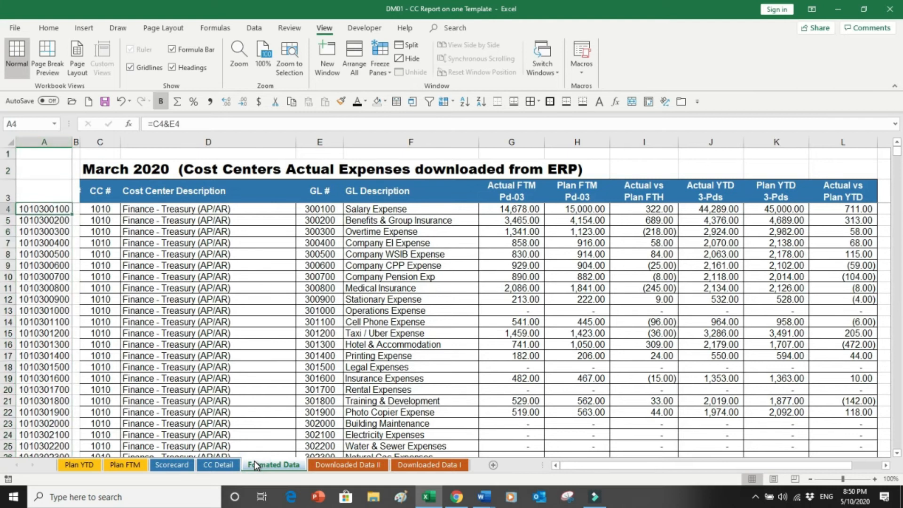
pyautogui.hotkey('ctrl', 'Down')
pyautogui.press('Down')
pyautogui.press('Down')
pyautogui.press('Up')
pyautogui.press('Up')
pyautogui.press('Right')
pyautogui.press('Right')
pyautogui.press('Right')
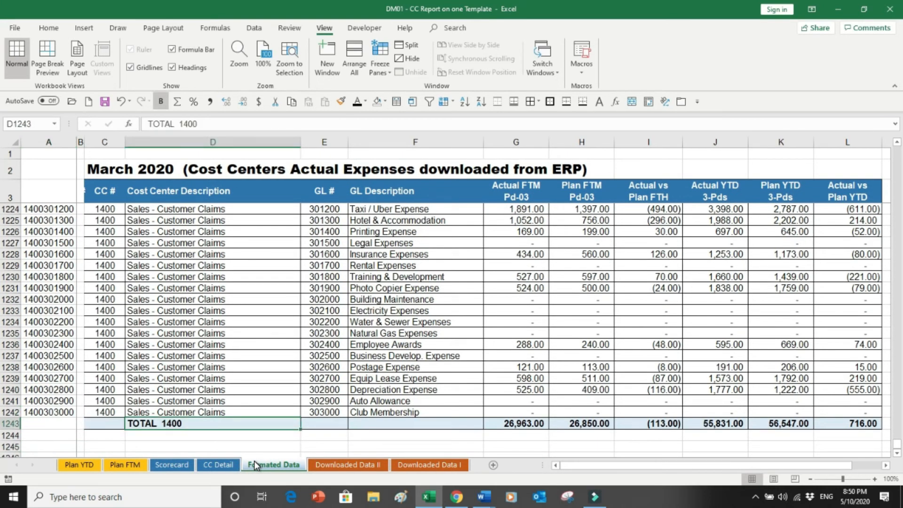
pyautogui.moveTo(167, 334); pyautogui.dragTo(169, 451)
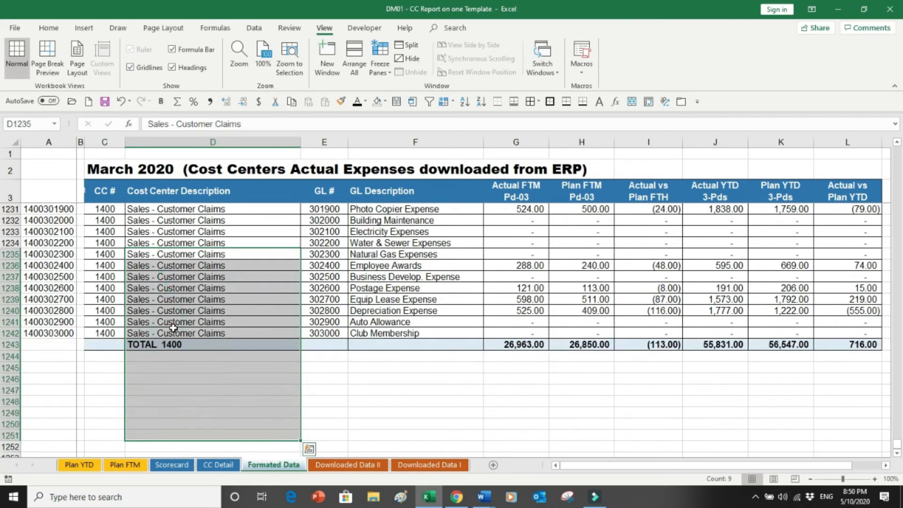
pyautogui.click(162, 345)
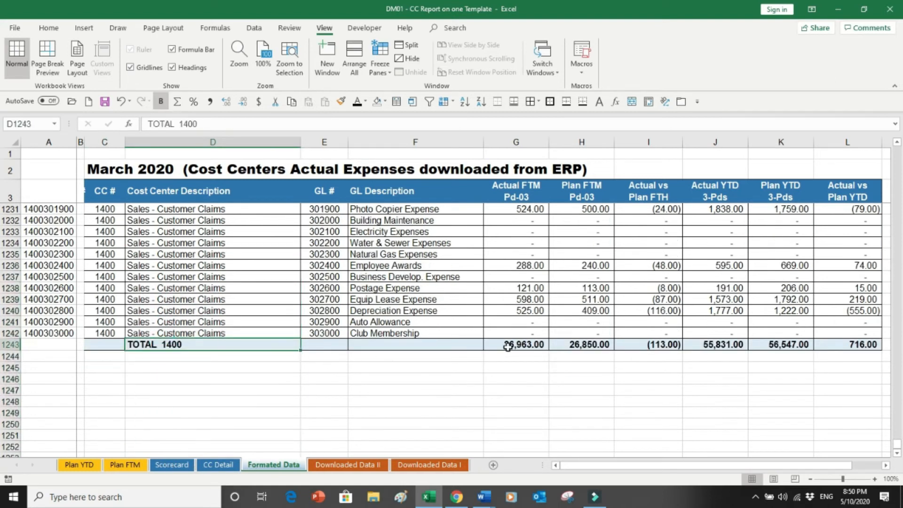
pyautogui.moveTo(516, 347); pyautogui.dragTo(804, 346)
pyautogui.moveTo(583, 385); pyautogui.dragTo(580, 382)
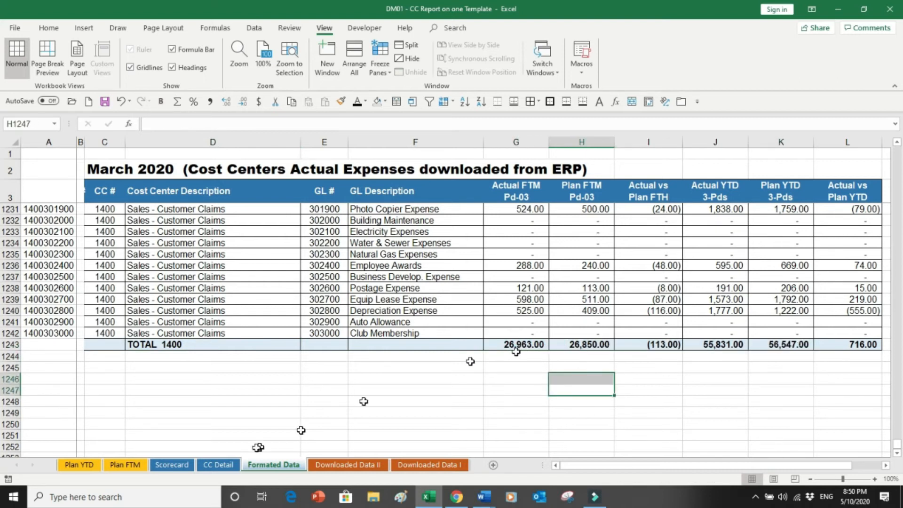
# Re-examine the Scorecard's reconciliation Actual FTM lookup for cost center 1400.
pyautogui.click(181, 465)
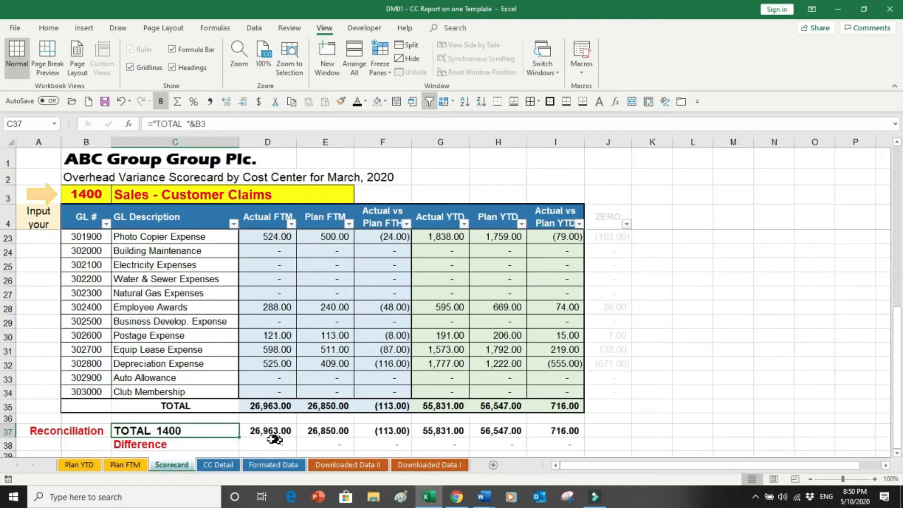
pyautogui.click(278, 432)
pyautogui.click(279, 432)
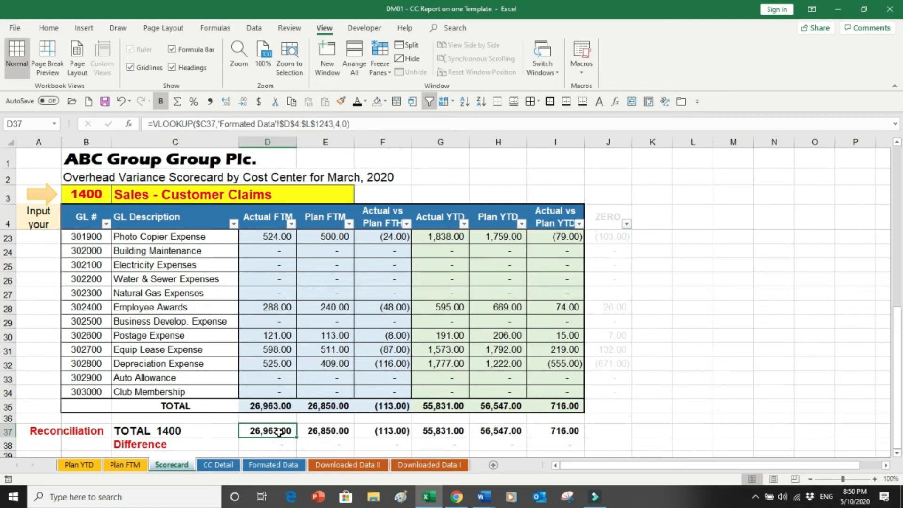
# Browse the CC Detail, Formatted Data and Downloaded Data sheets, returning to the Scorecard.
pyautogui.hotkey('ctrl', 'Home')
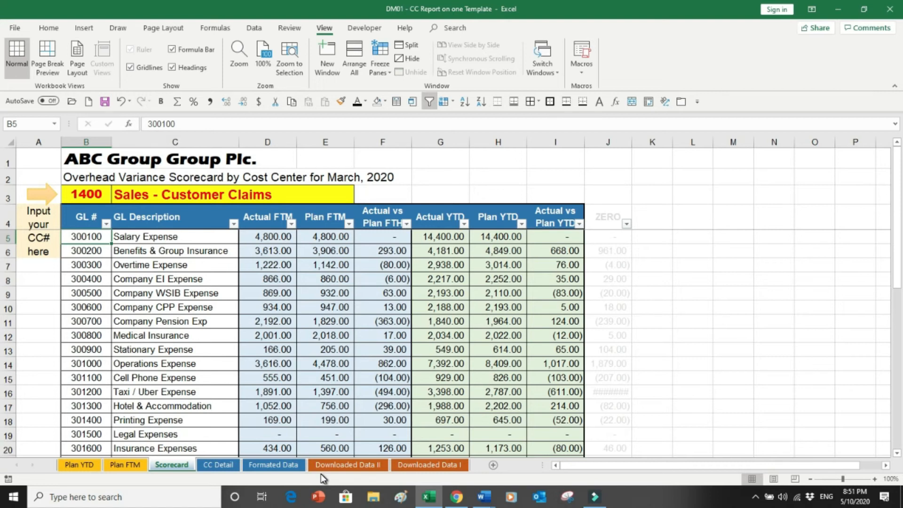
pyautogui.click(220, 463)
pyautogui.click(273, 464)
pyautogui.click(347, 465)
pyautogui.click(414, 465)
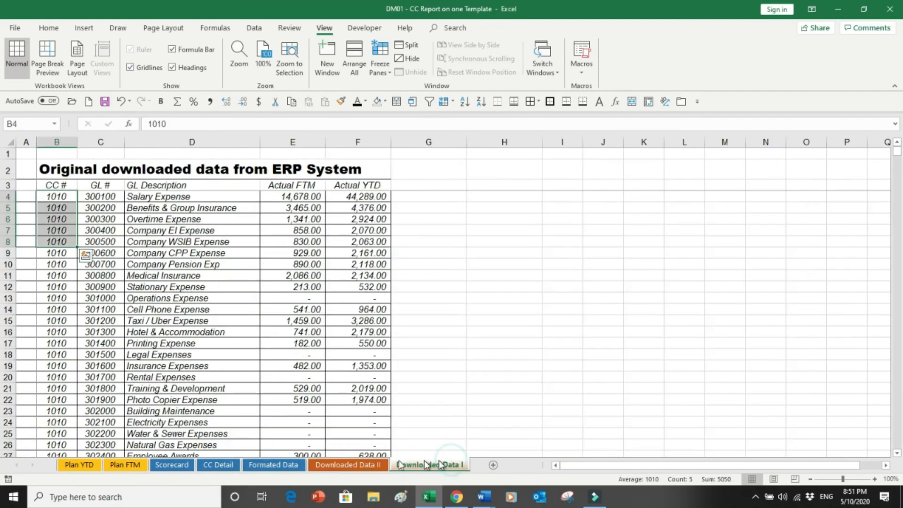
pyautogui.click(182, 470)
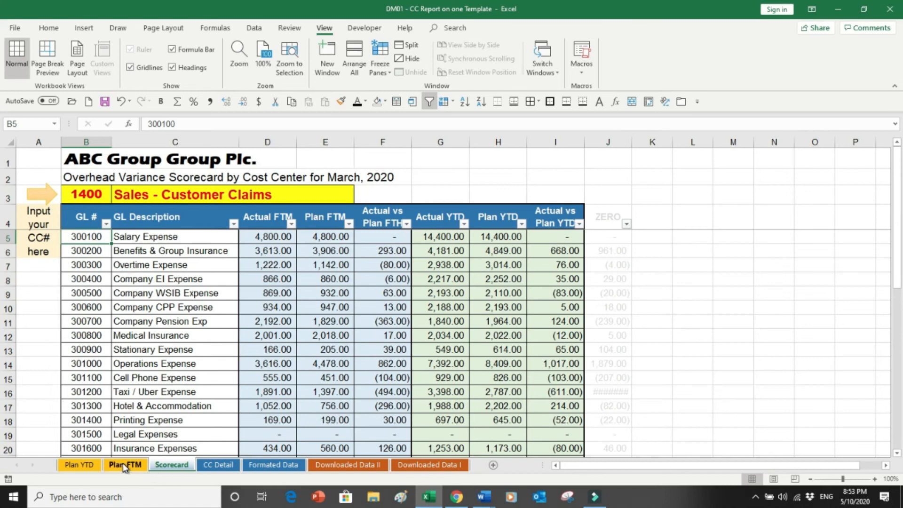
# Examine the Scorecard's plan columns and the cost center columns on the Plan FTM sheet.
pyautogui.moveTo(325, 237); pyautogui.dragTo(314, 383)
pyautogui.click(328, 143)
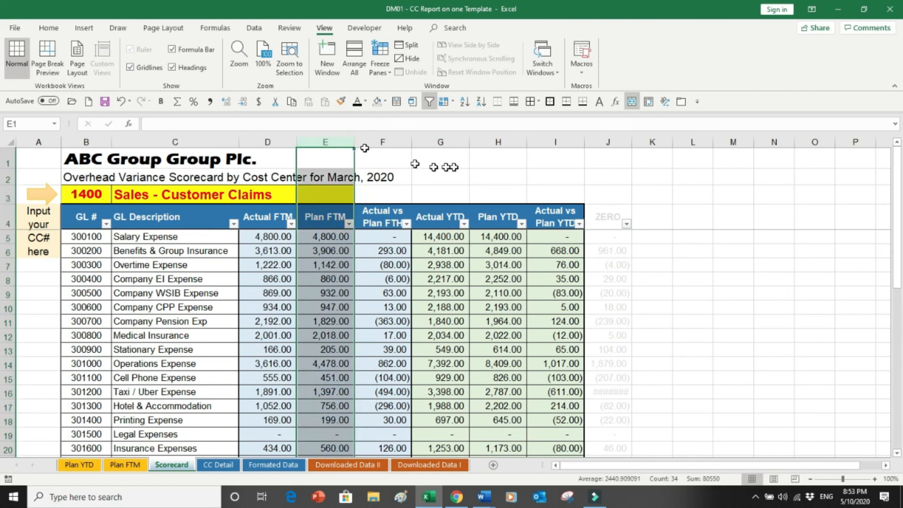
pyautogui.click(503, 141)
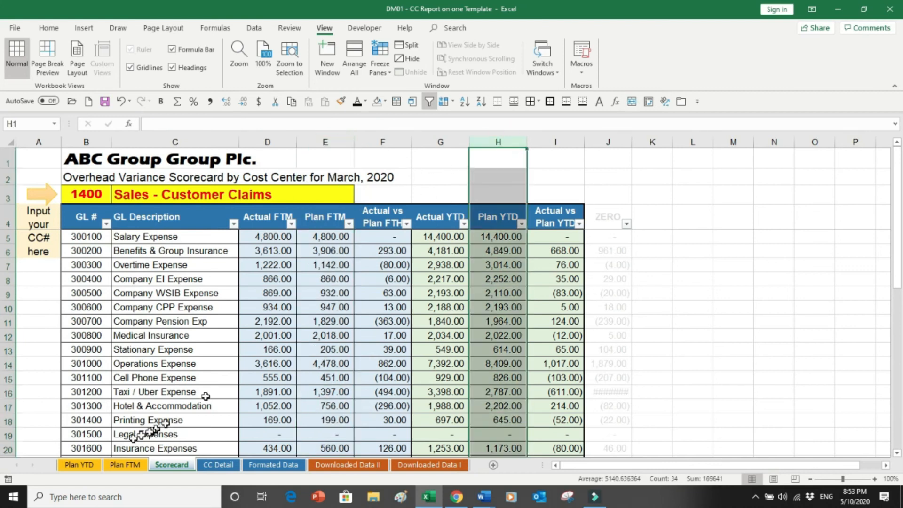
pyautogui.click(119, 465)
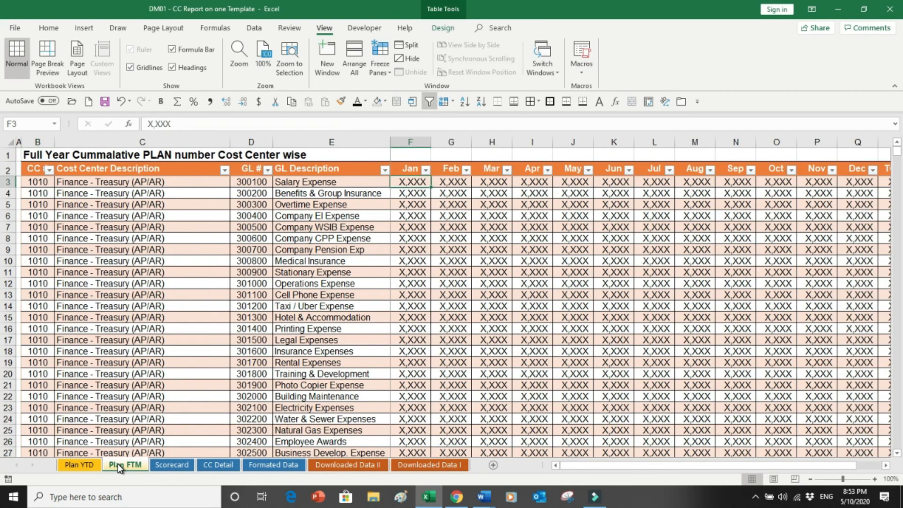
pyautogui.moveTo(35, 181); pyautogui.dragTo(34, 272)
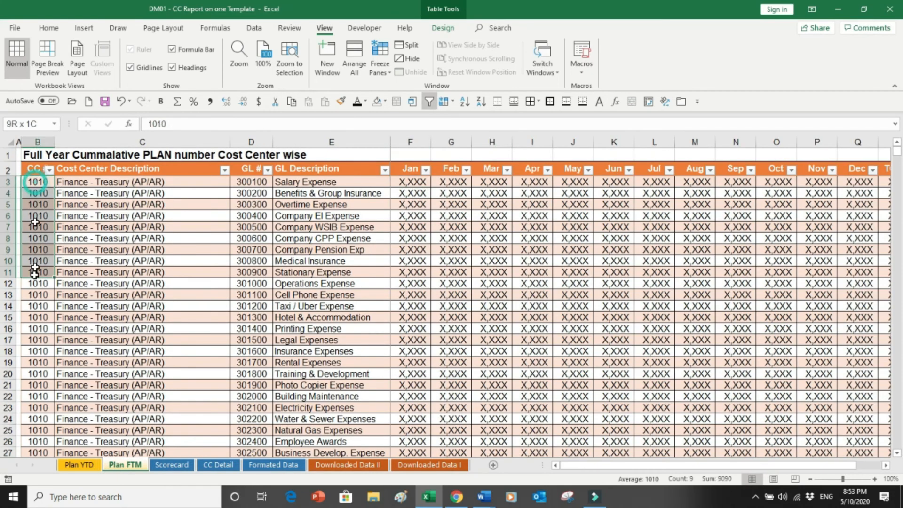
pyautogui.moveTo(111, 184); pyautogui.dragTo(121, 348)
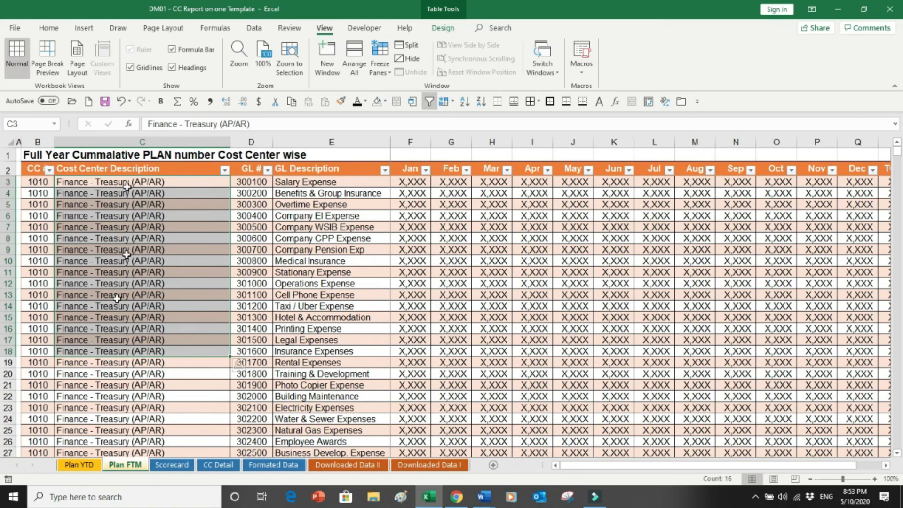
pyautogui.click(80, 466)
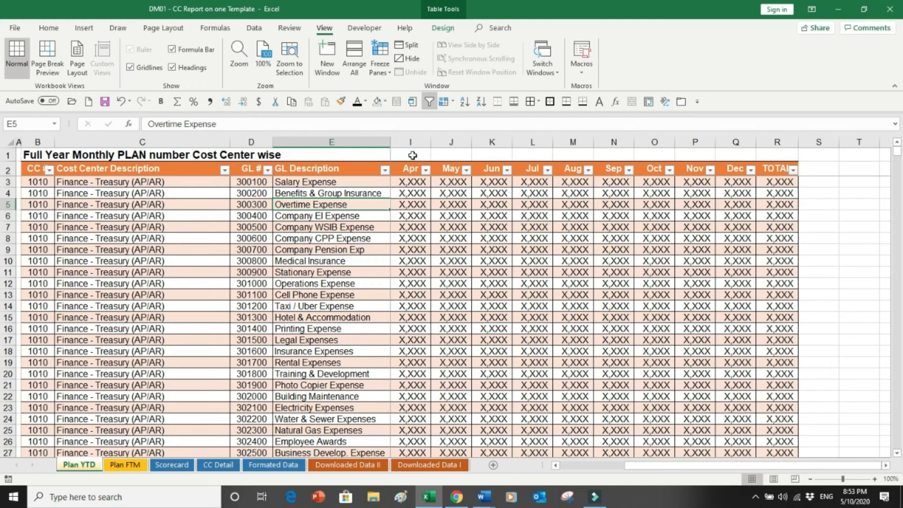
# Number the Plan YTD month columns 6 through 18 in row 1 above the month headers.
pyautogui.press('Right')
pyautogui.press('Right')
pyautogui.press('Right')
pyautogui.press('Right')
pyautogui.press('Right')
pyautogui.press('Right')
pyautogui.press('Right')
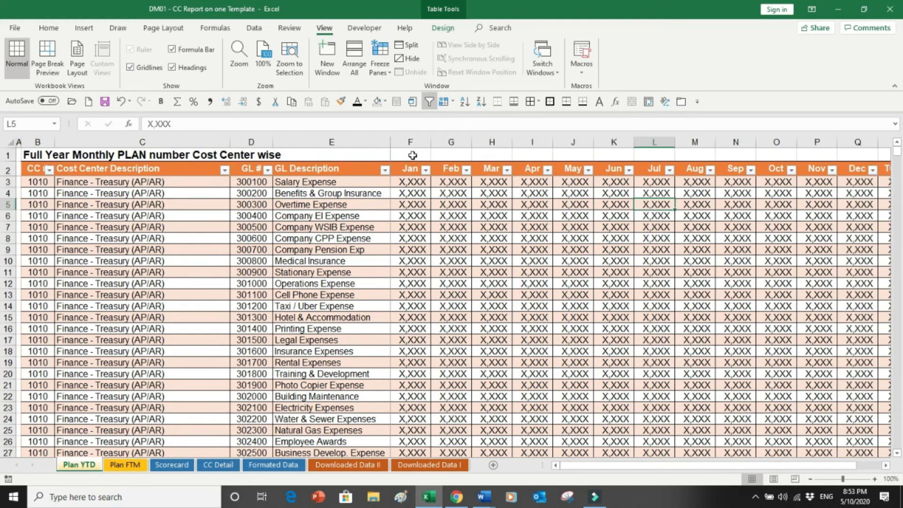
pyautogui.press('Right')
pyautogui.press('Right')
pyautogui.press('Right')
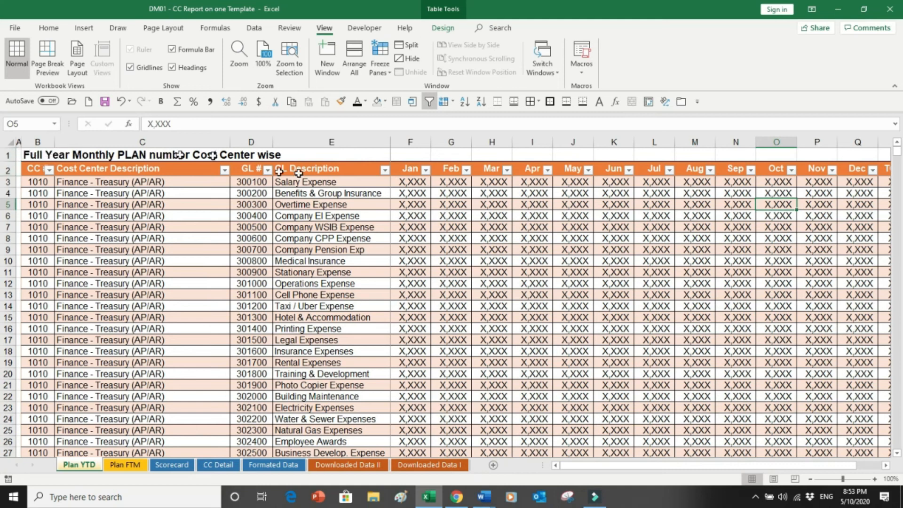
pyautogui.click(410, 155)
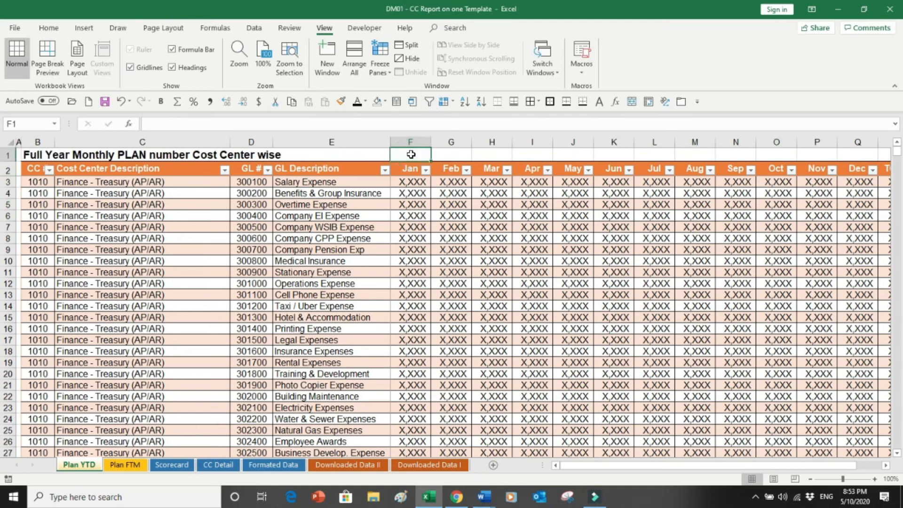
pyautogui.write('6')
pyautogui.press('Tab')
pyautogui.write('7')
pyautogui.press('Tab')
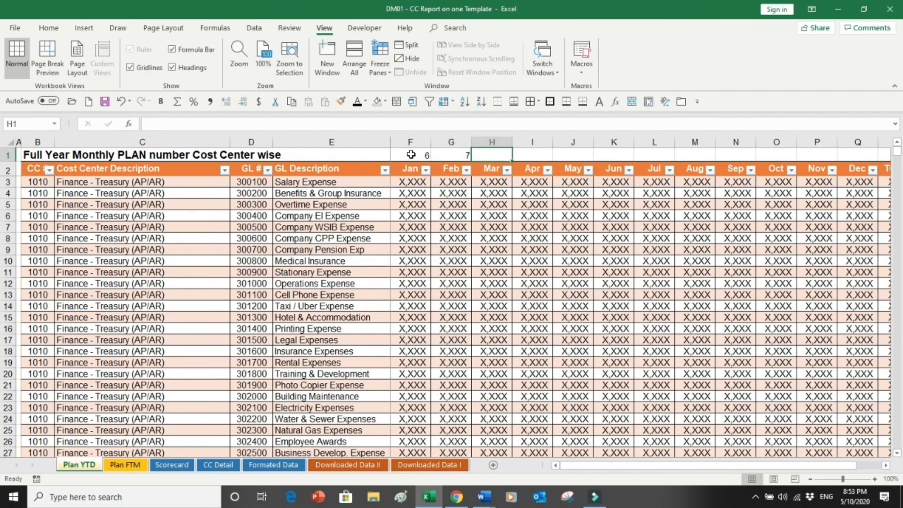
pyautogui.moveTo(420, 155); pyautogui.dragTo(840, 148)
# Examine the Plan YTD sheet's column index numbers, cost center, GL and month columns.
pyautogui.hotkey('ctrl', 'Left')
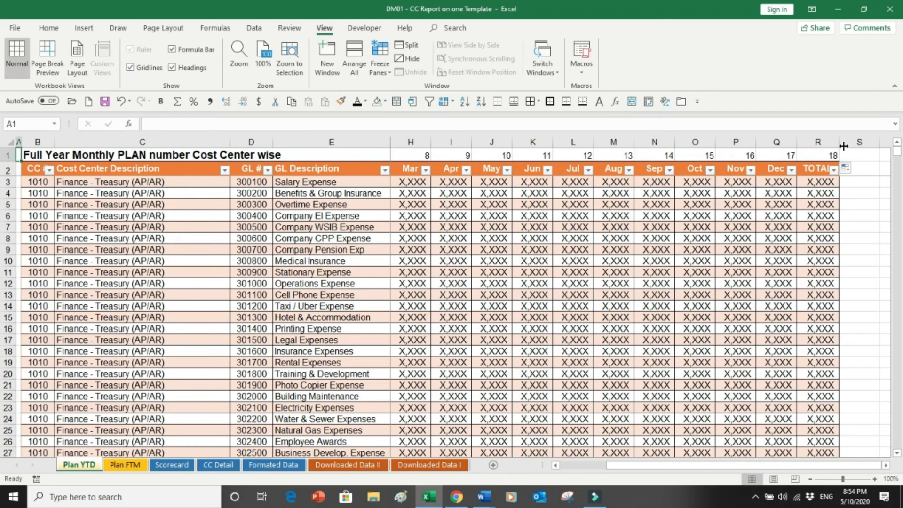
pyautogui.press('Right')
pyautogui.press('Right')
pyautogui.press('Right')
pyautogui.press('Right')
pyautogui.press('Right')
pyautogui.press('Right')
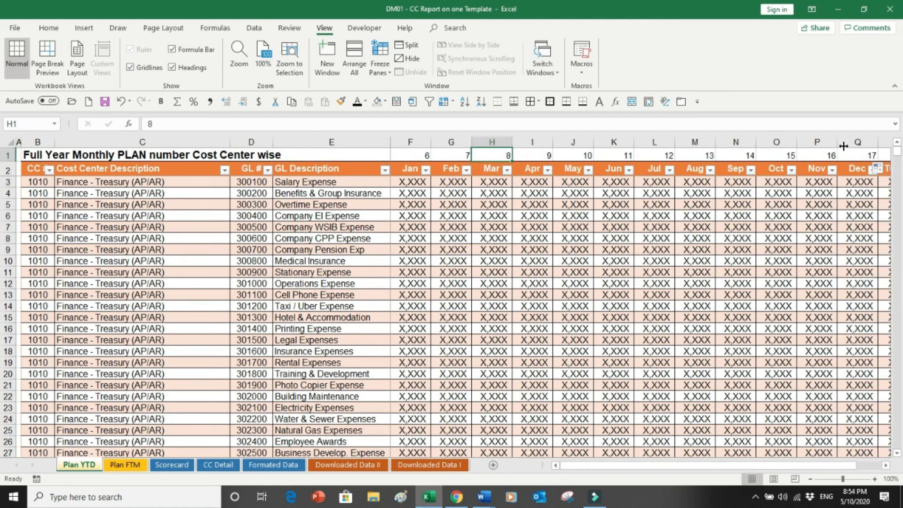
pyautogui.press('Right')
pyautogui.press('Right')
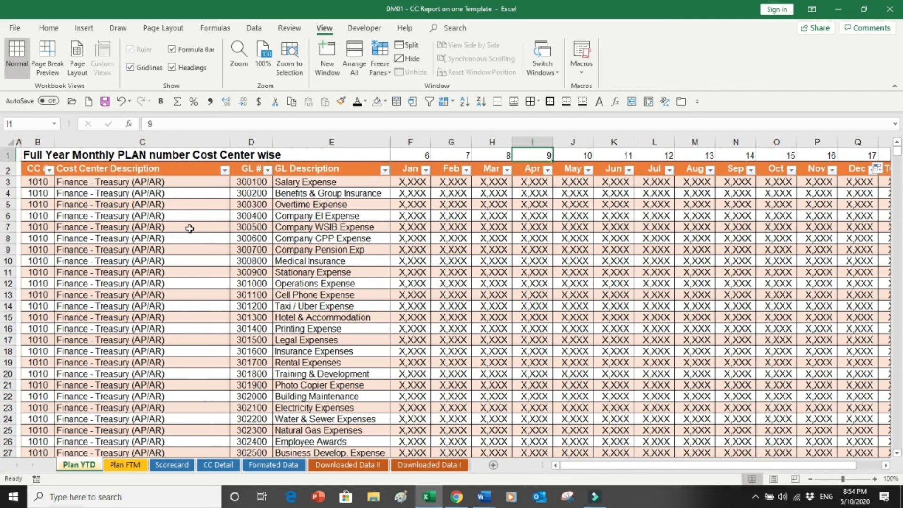
pyautogui.moveTo(189, 229); pyautogui.dragTo(238, 348)
pyautogui.click(242, 206)
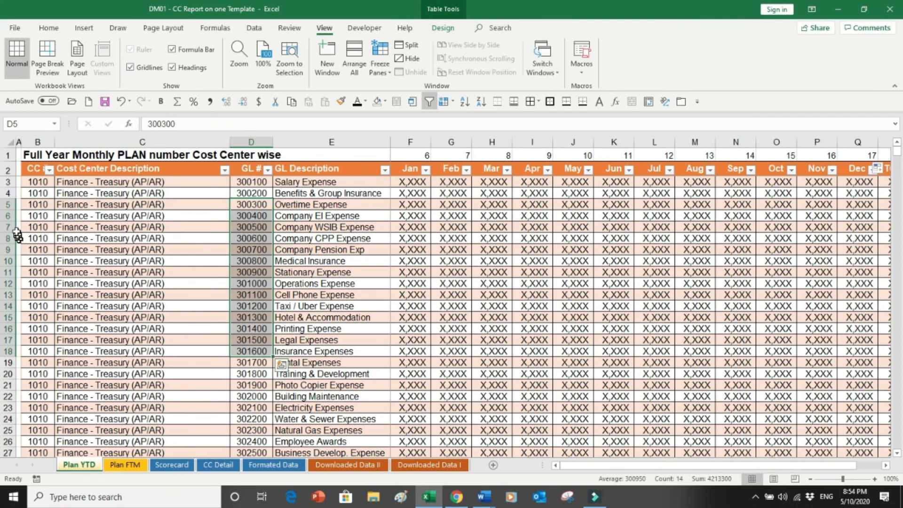
pyautogui.moveTo(25, 218); pyautogui.dragTo(35, 312)
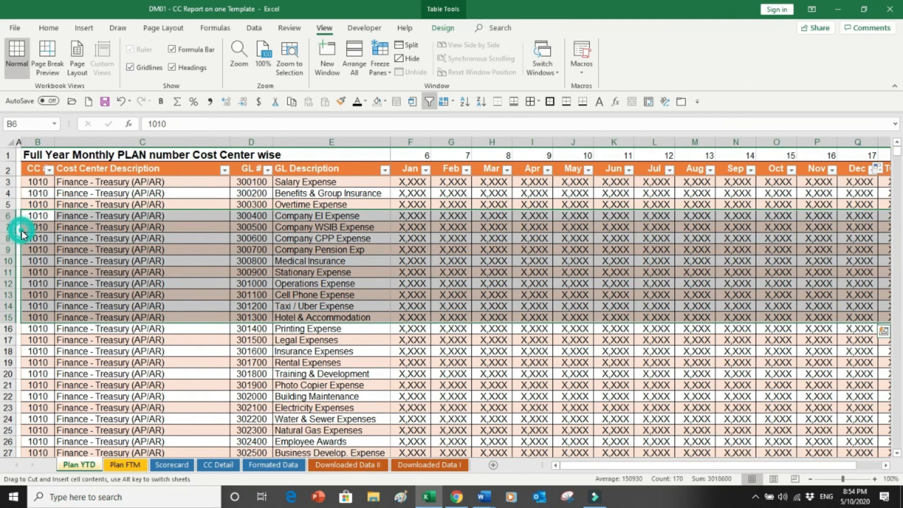
pyautogui.click(37, 223)
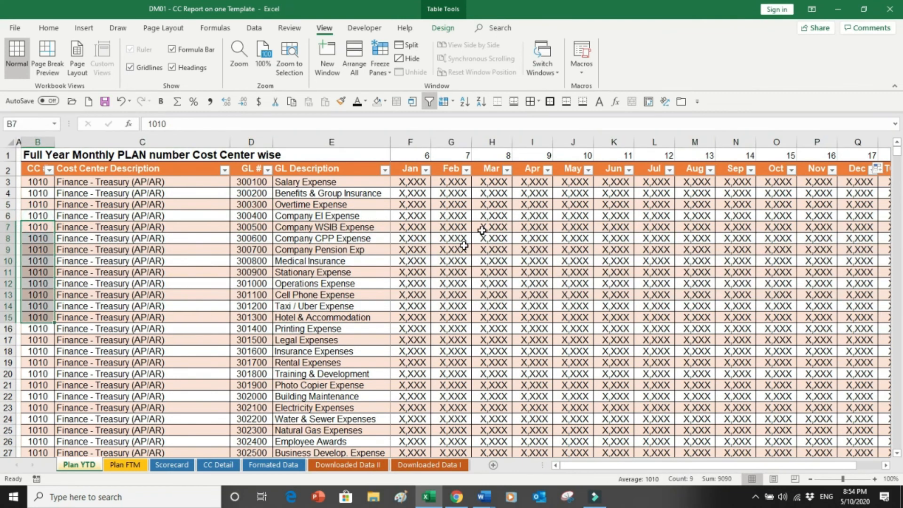
pyautogui.moveTo(534, 203); pyautogui.dragTo(537, 341)
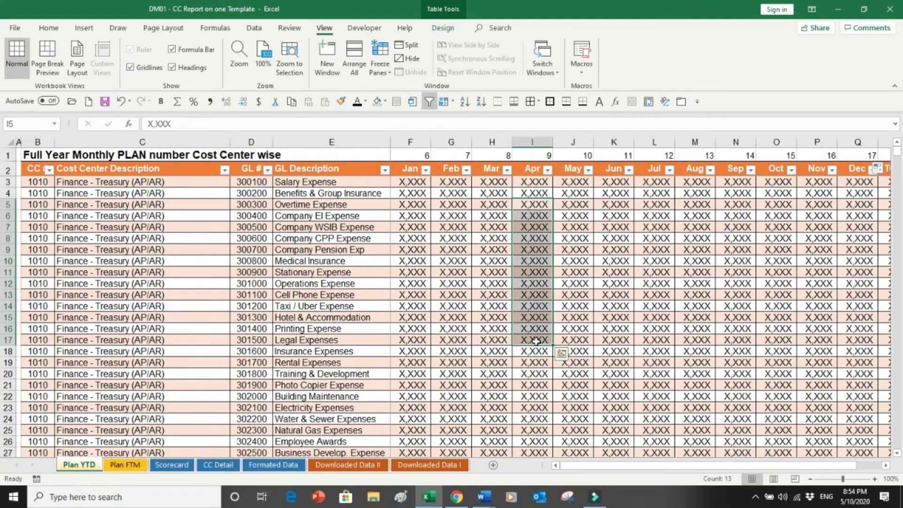
pyautogui.click(375, 272)
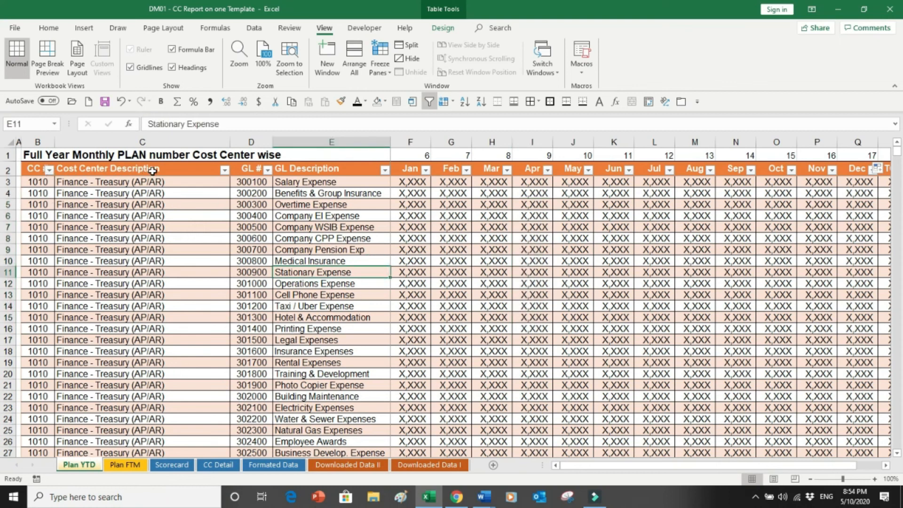
pyautogui.click(118, 465)
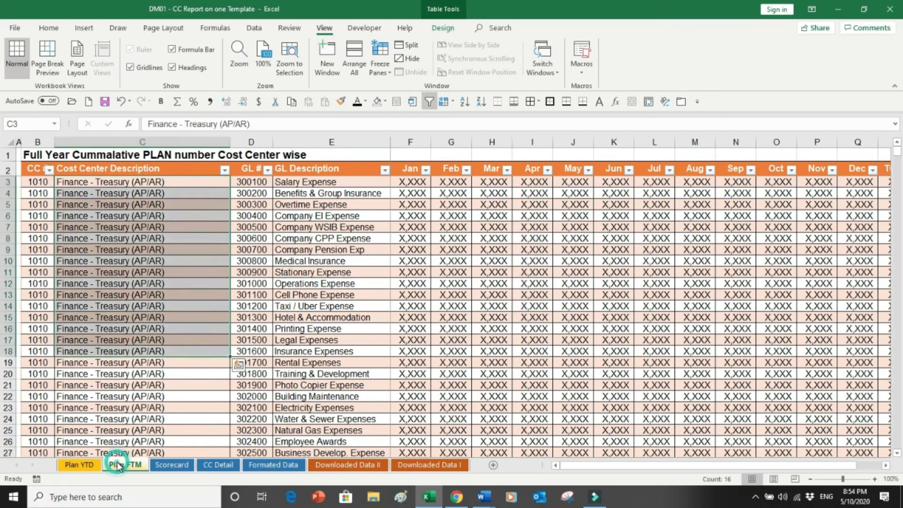
# Examine the top of the Plan FTM sheet and the Scorecard's Plan FTM and Plan YTD columns.
pyautogui.hotkey('ctrl', 'Home')
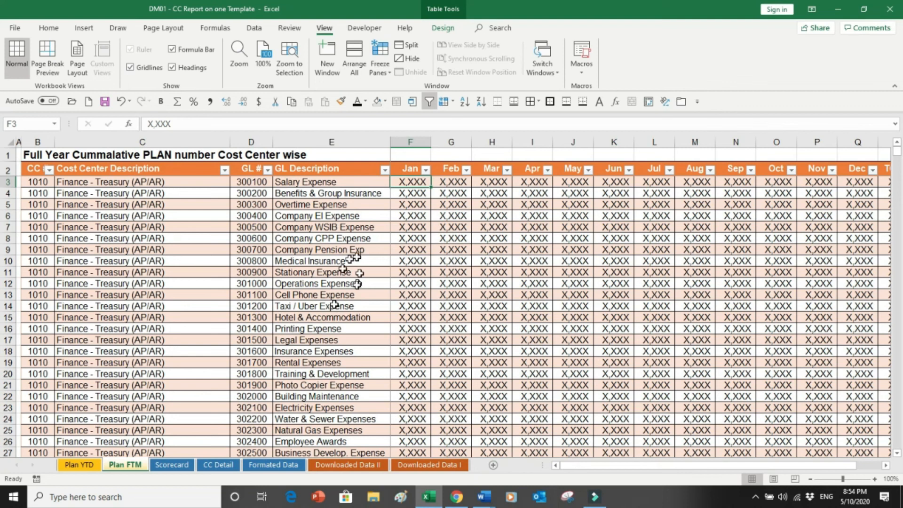
pyautogui.click(179, 469)
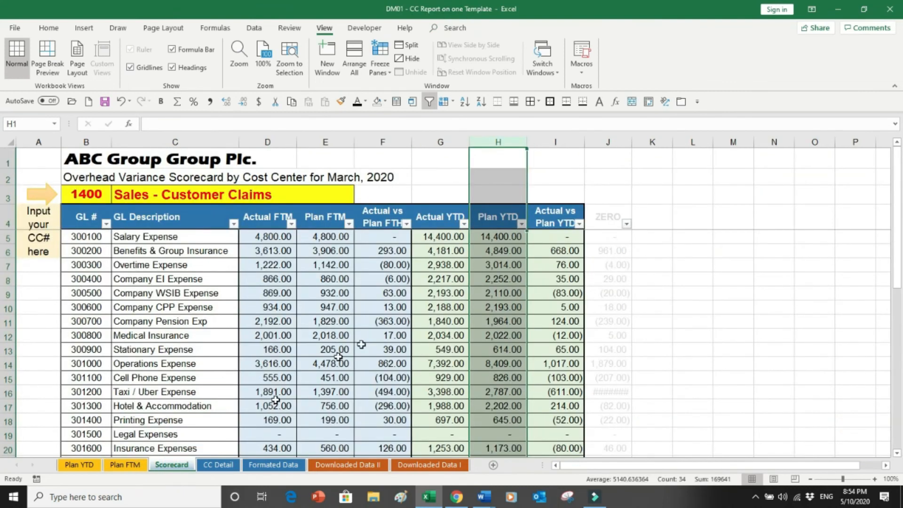
pyautogui.click(419, 293)
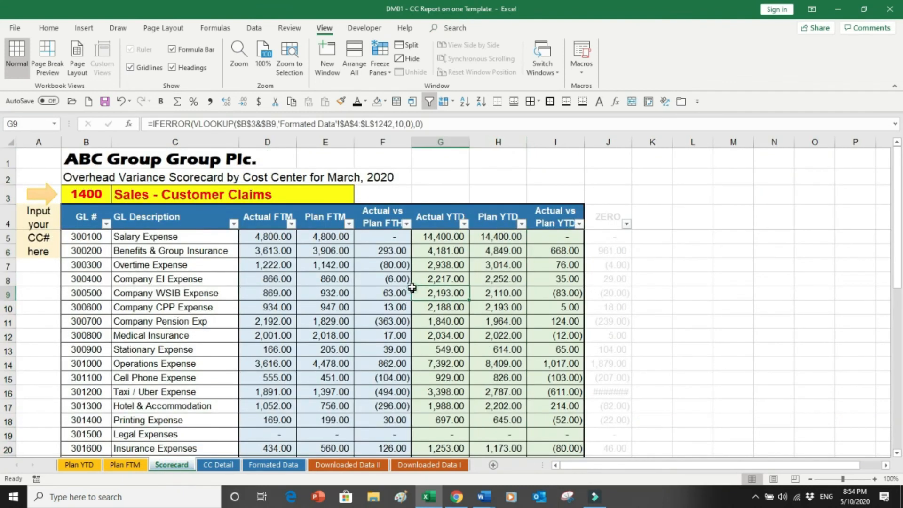
pyautogui.click(330, 142)
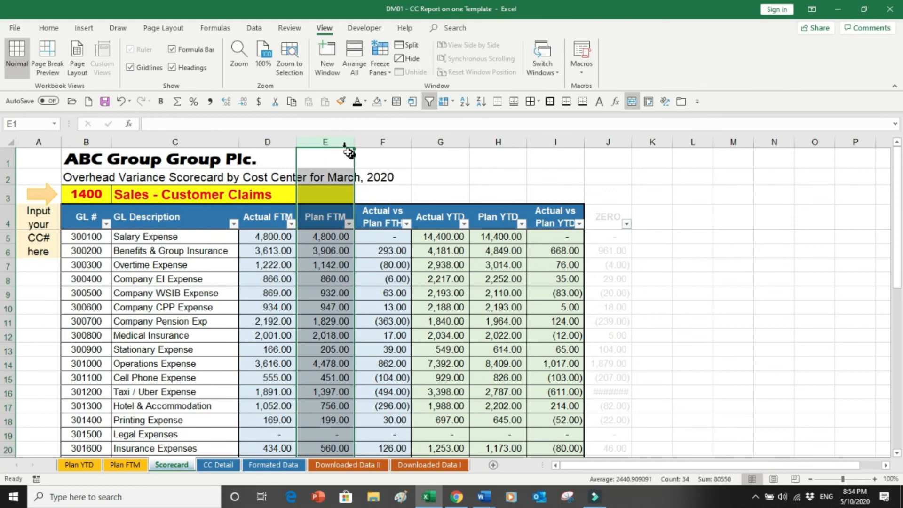
pyautogui.click(341, 139)
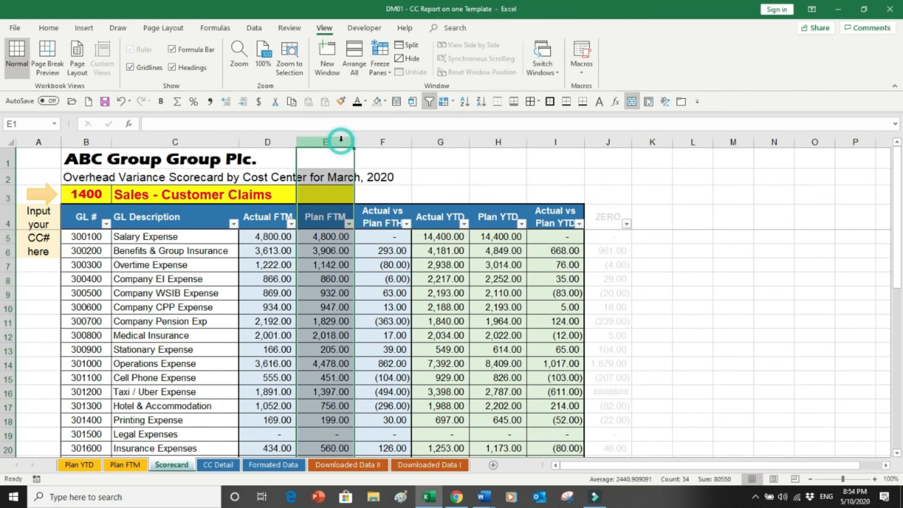
pyautogui.click(500, 139)
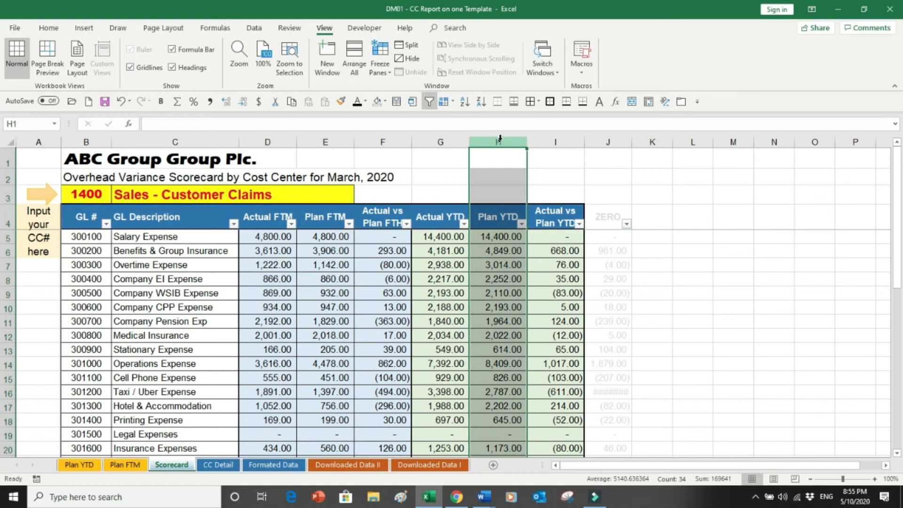
# Browse the Downloaded Data I and Formatted Data sheets, then return to the Scorecard.
pyautogui.click(425, 465)
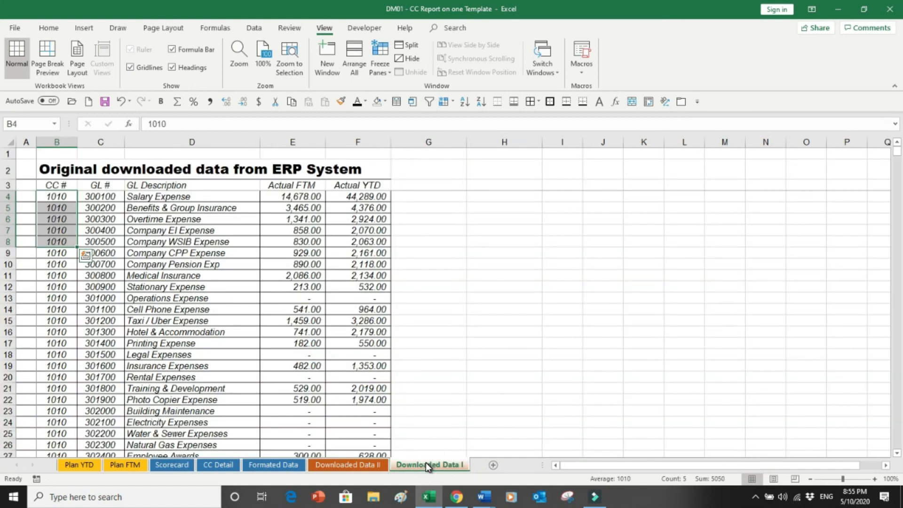
pyautogui.click(284, 465)
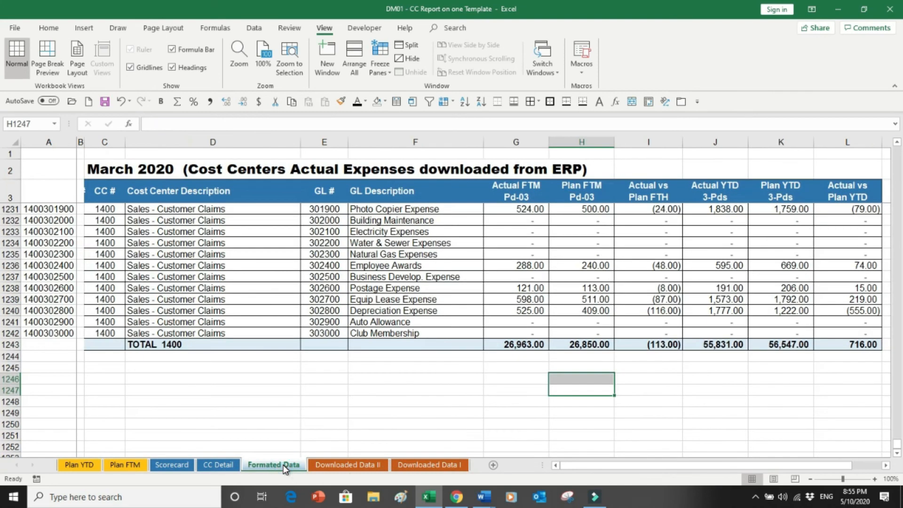
pyautogui.hotkey('ctrl', 'Home')
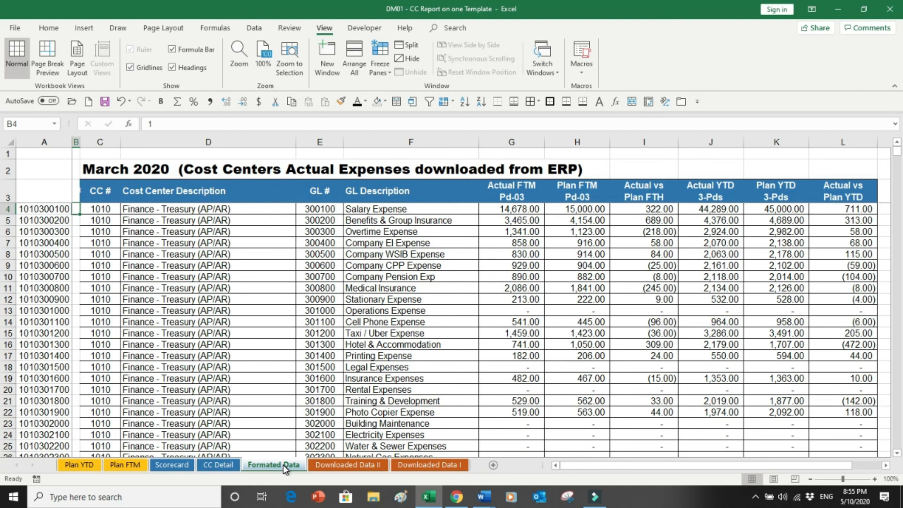
pyautogui.click(184, 466)
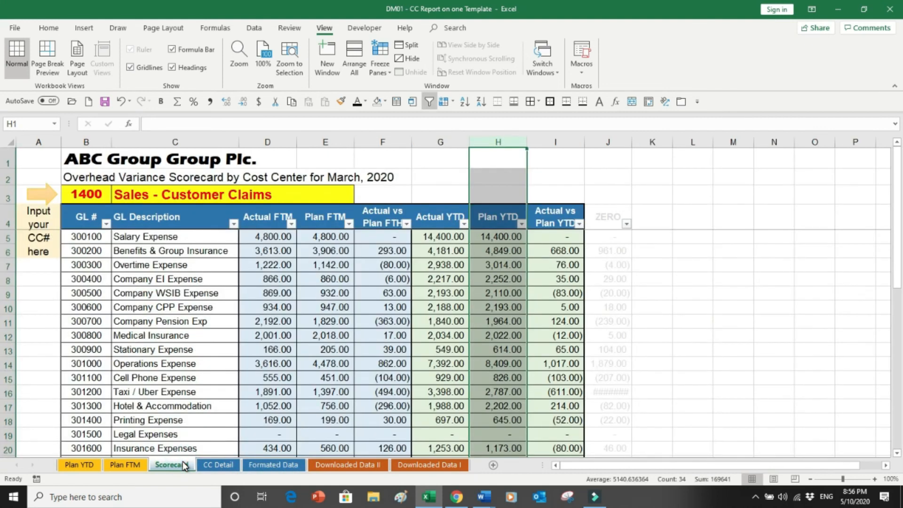